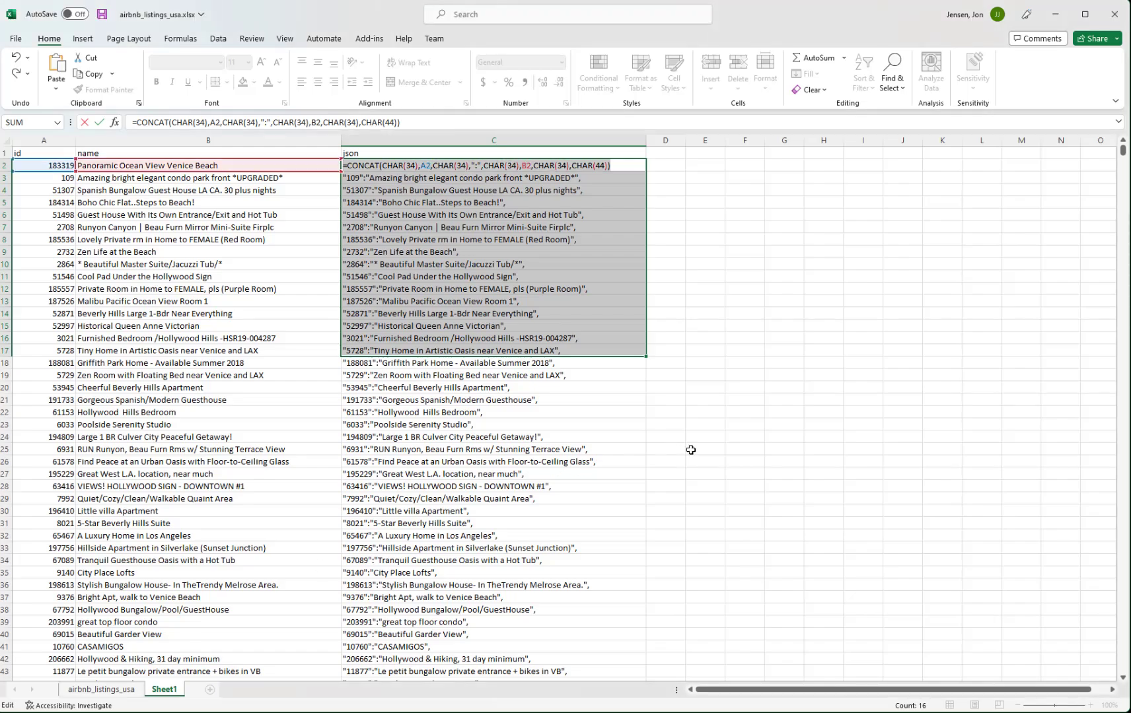
- Return to Sheet1 and cancel the accidental change to the C2 formula
click(163, 690)
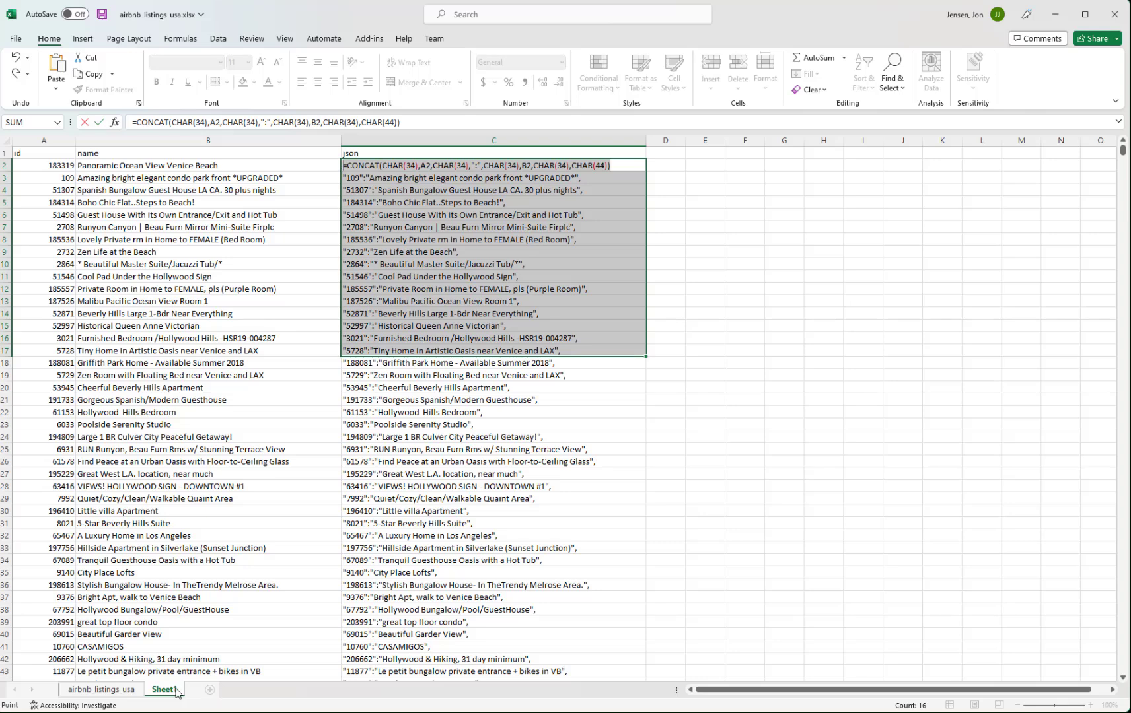
click(267, 251)
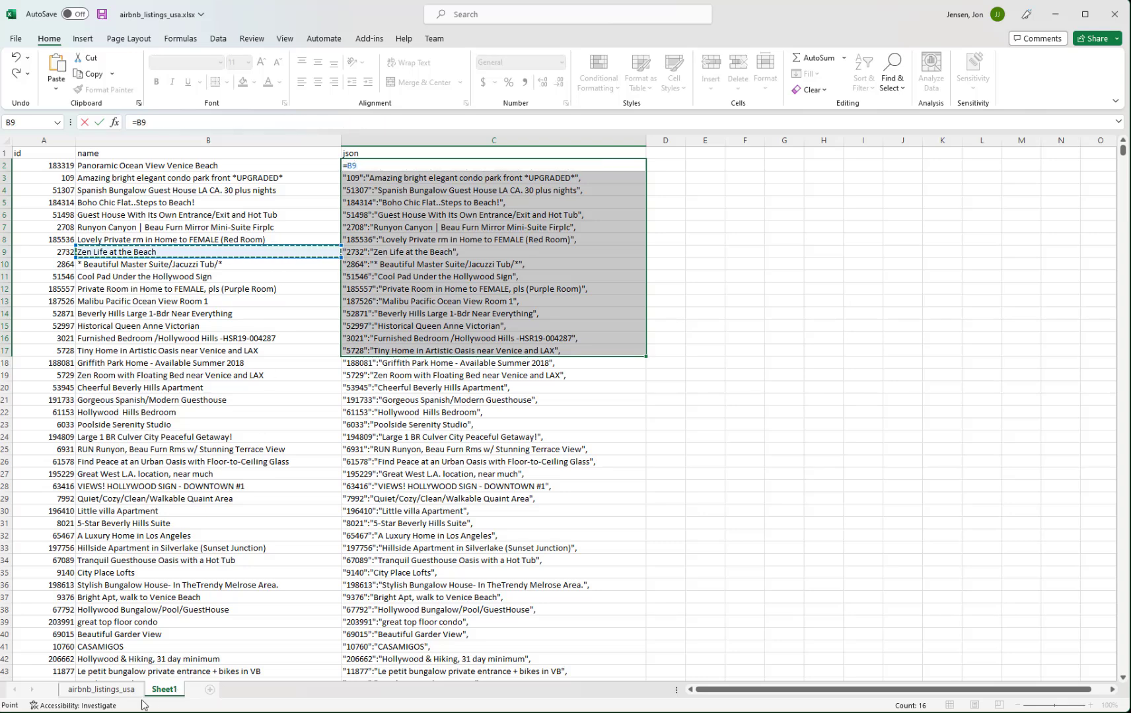
click(159, 691)
key(Escape)
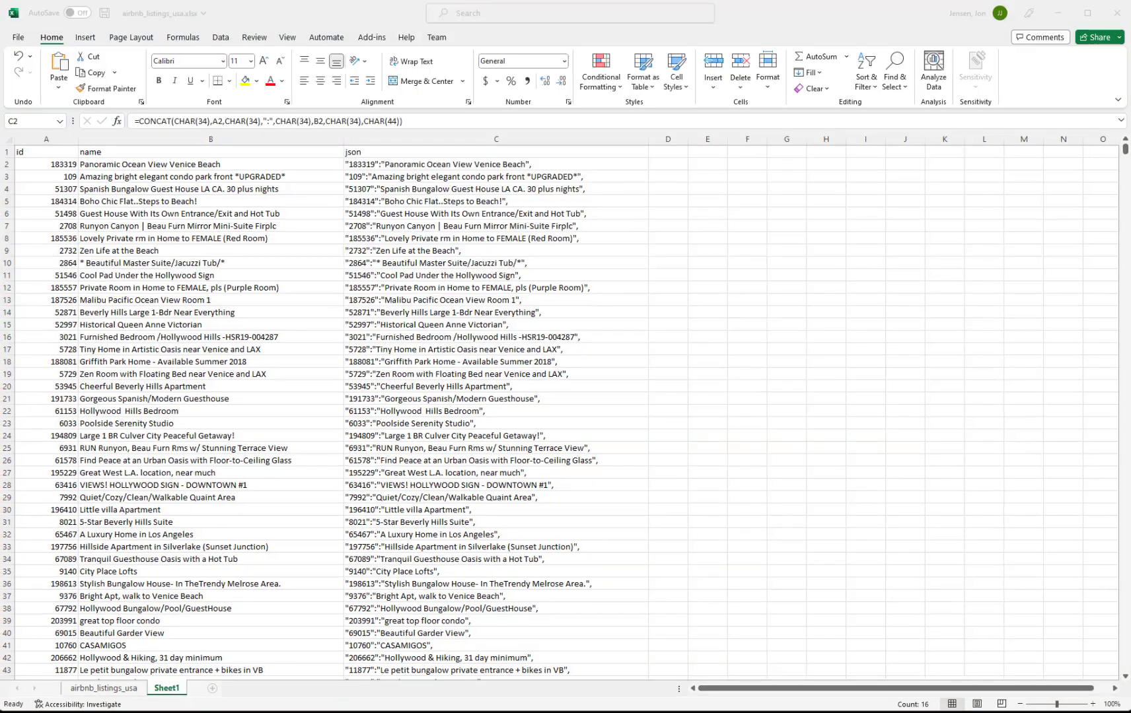
- Delete the Sheet1 worksheet, leaving only airbnb_listings_usa
click(170, 691)
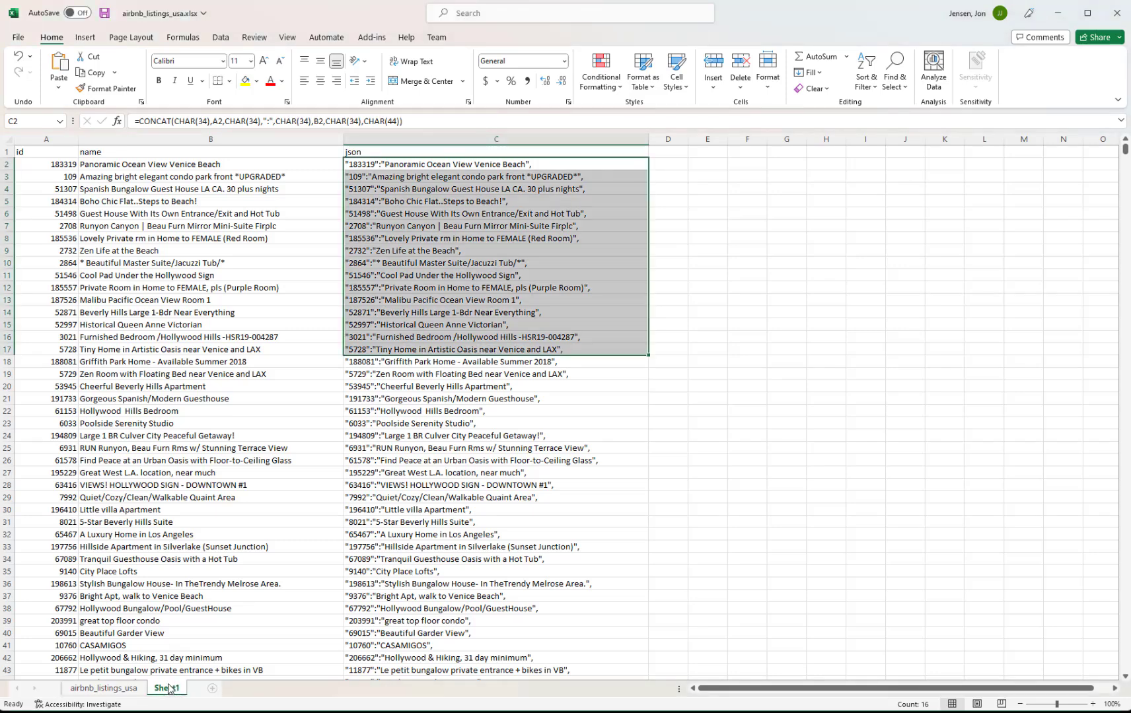
click(416, 300)
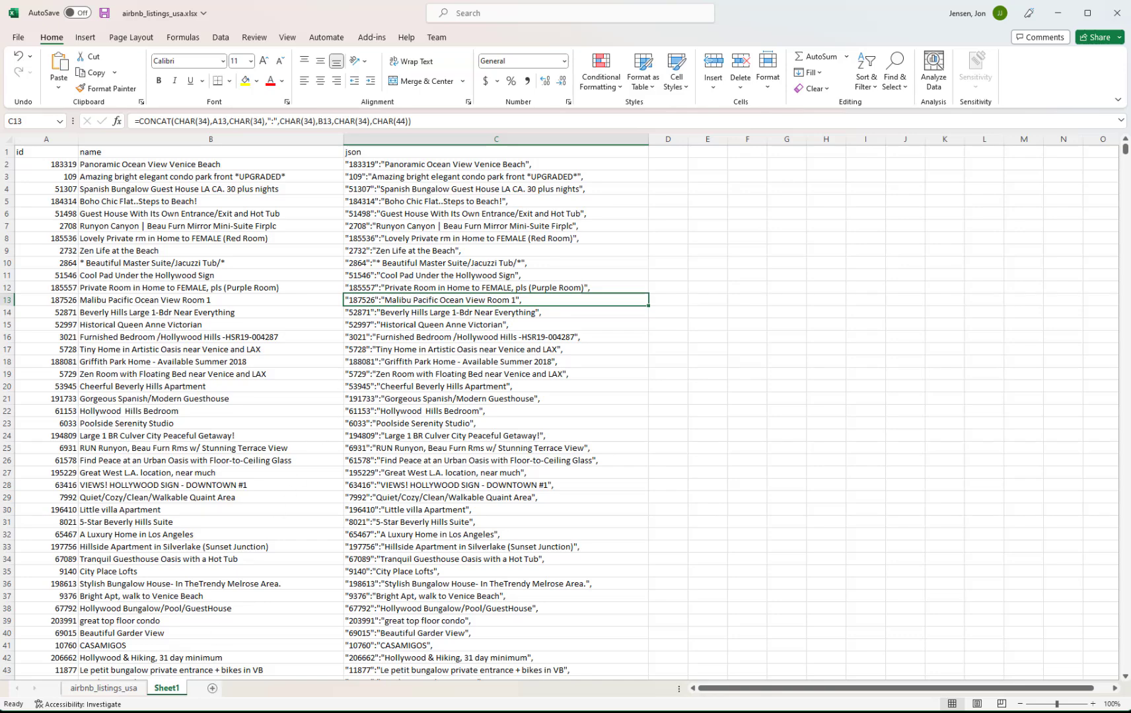
right_click(167, 693)
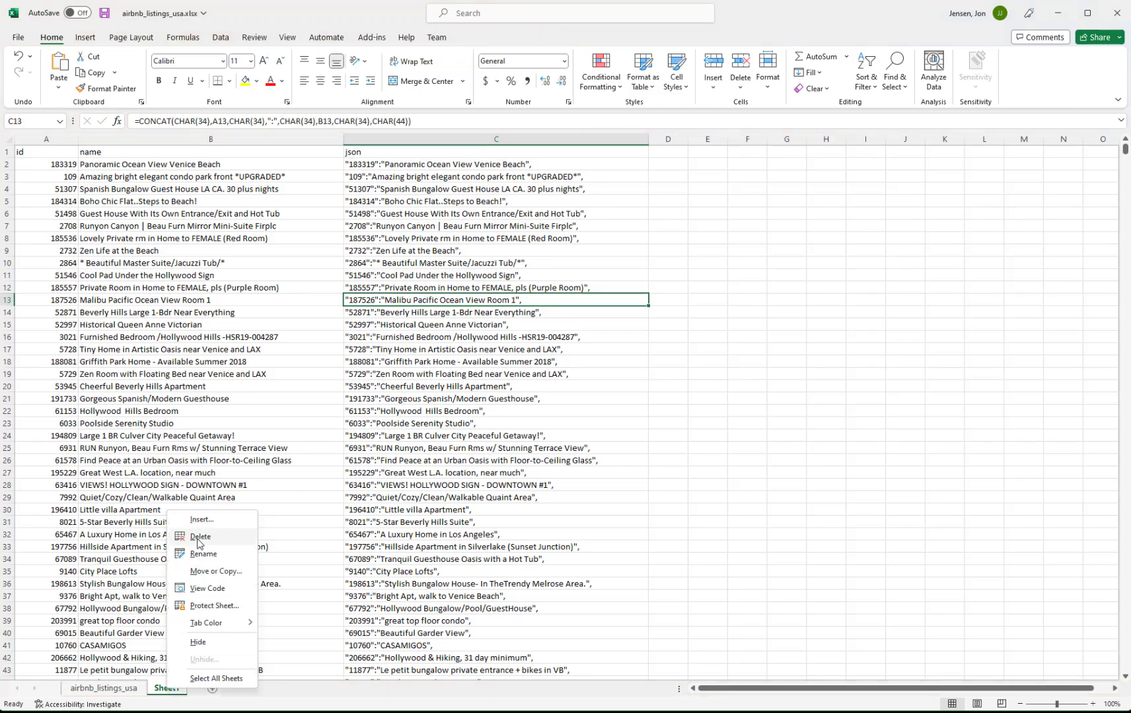
click(198, 536)
key(Return)
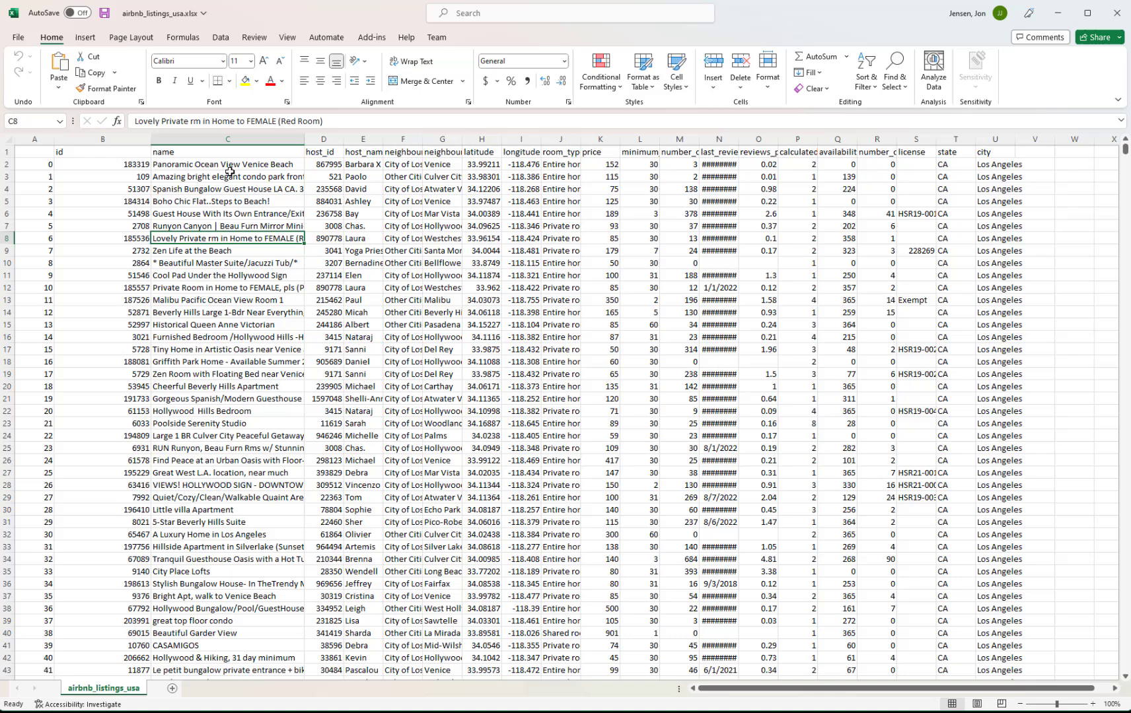
- Copy the id and name columns B:C into a new Sheet2 starting at A1
click(109, 165)
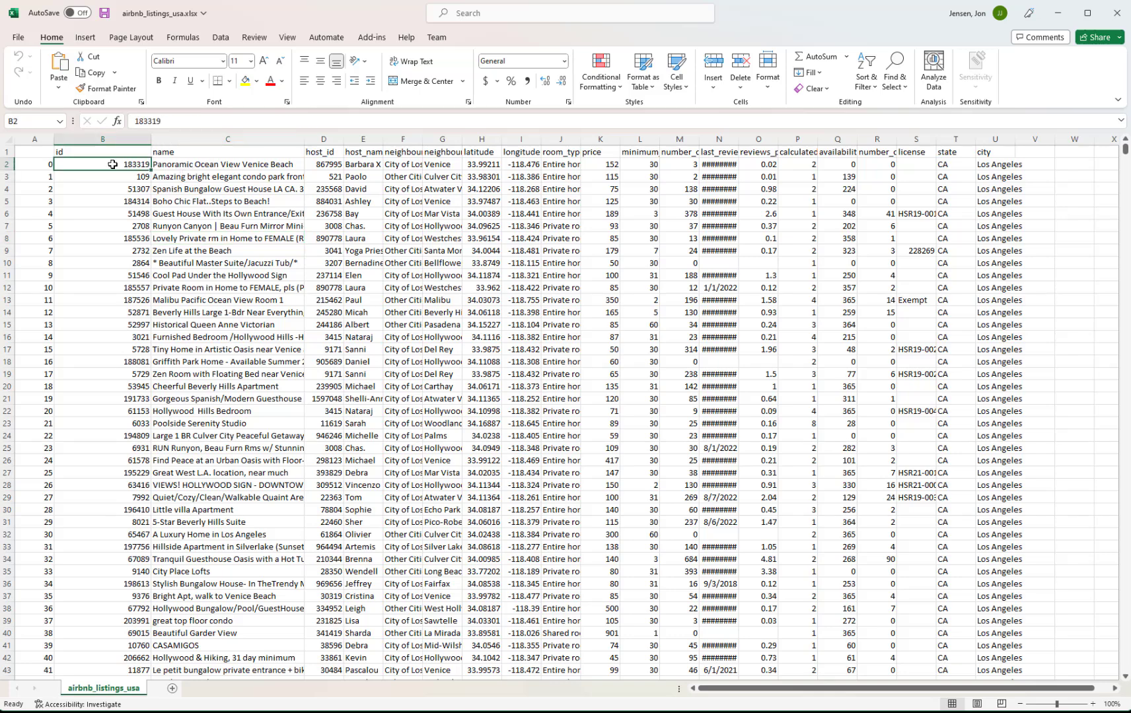
click(177, 166)
click(112, 140)
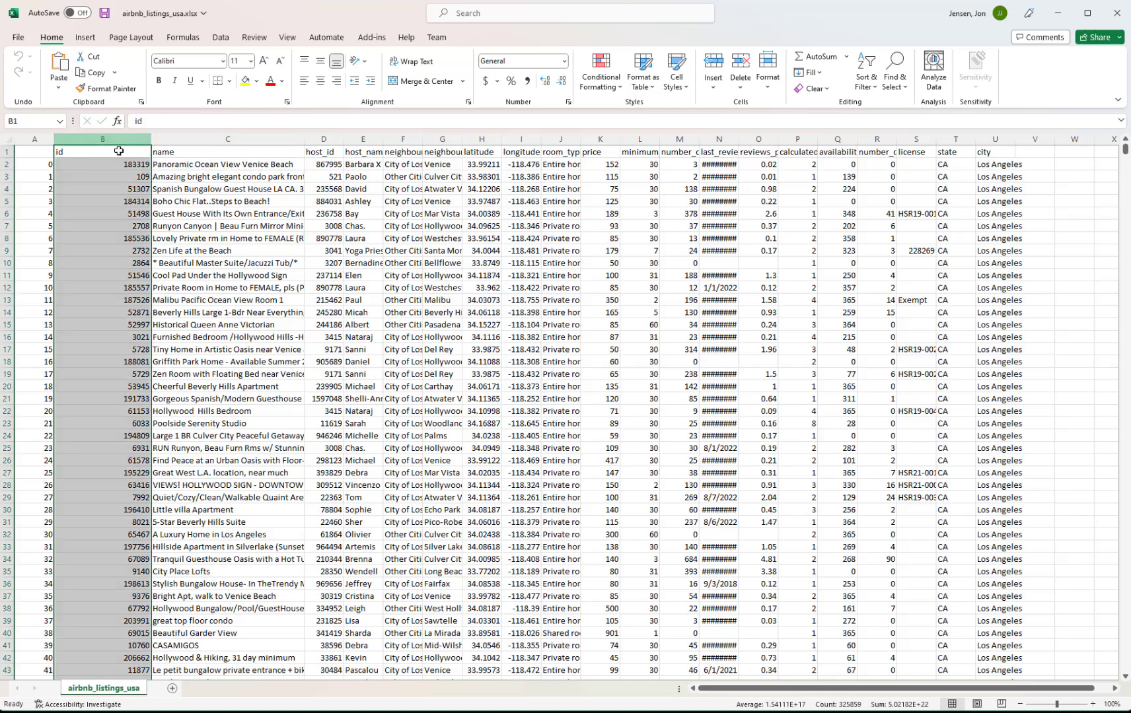
shift+click(218, 140)
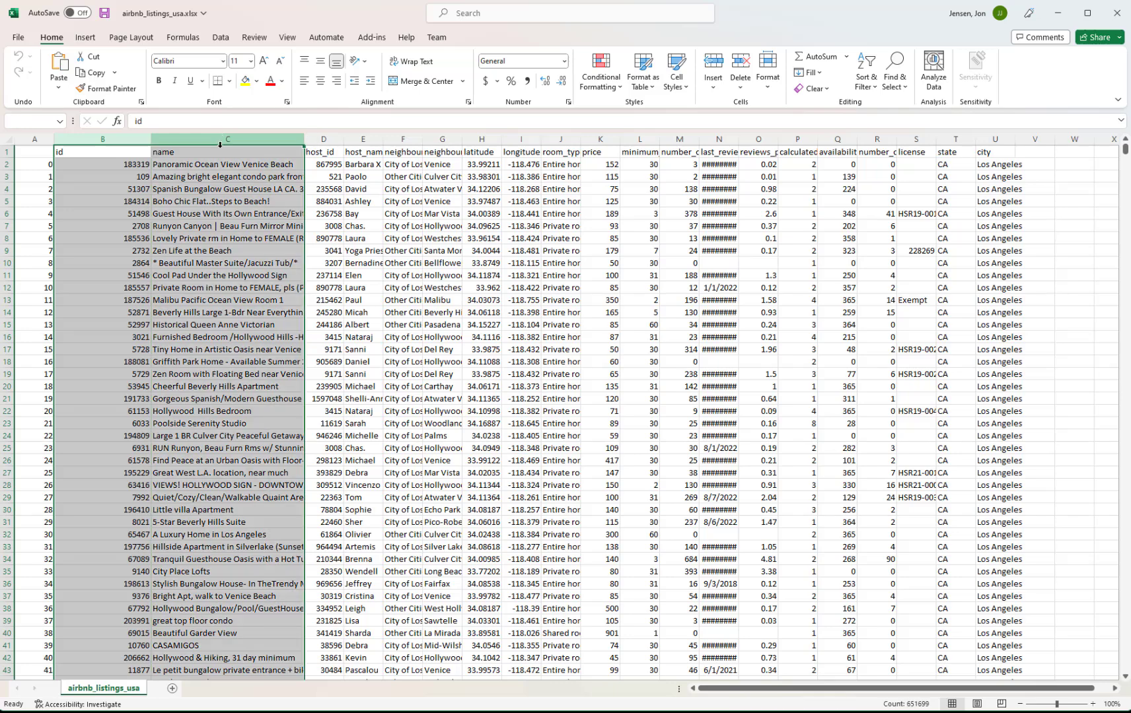
key(ctrl+c)
key(shift+F11)
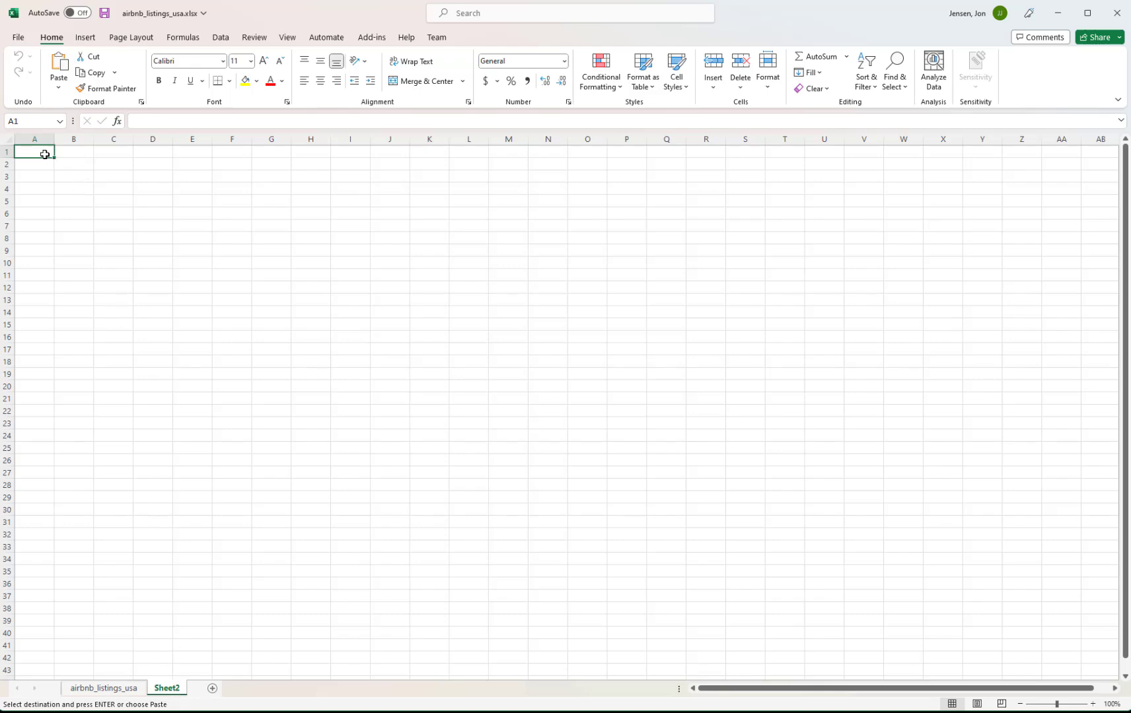
key(ctrl+v)
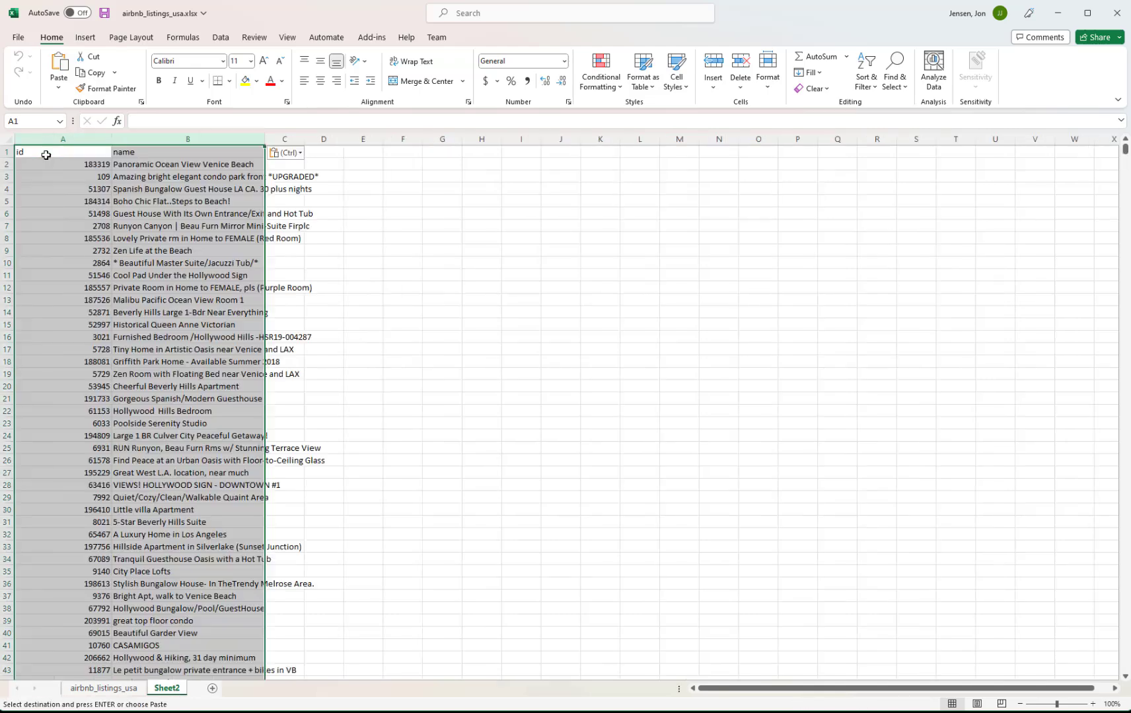
- Widen name column B to show full names and enter the header 'json' in C1
click(373, 257)
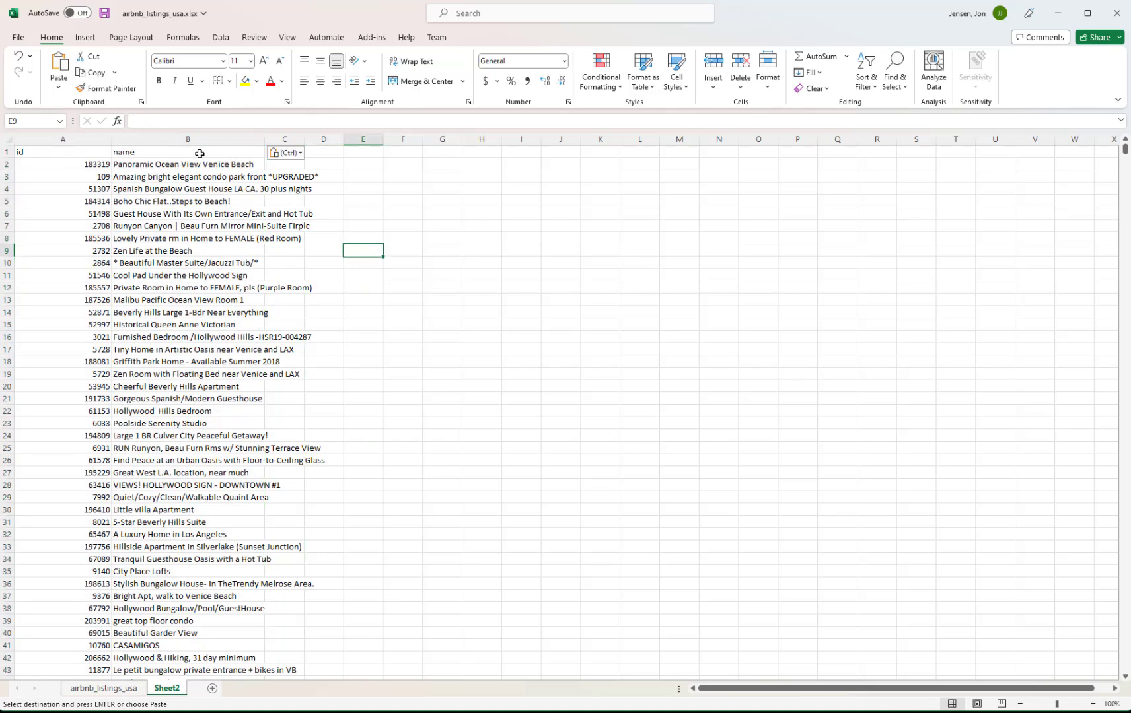
drag(264, 136, 335, 132)
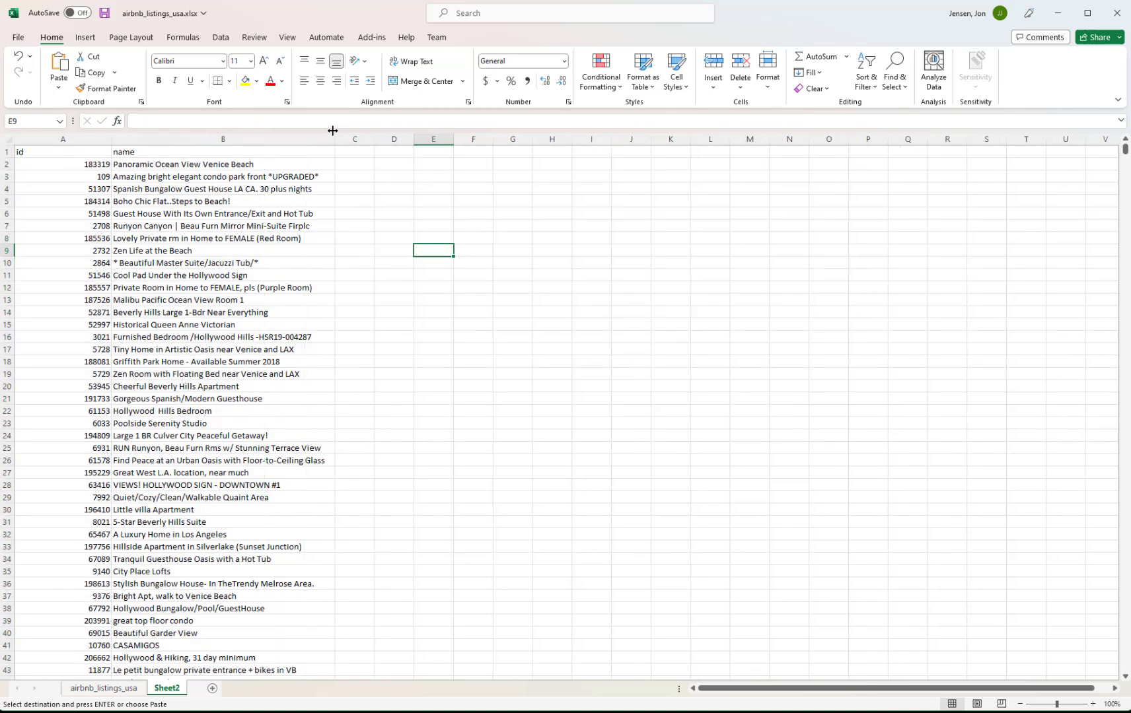
click(361, 162)
click(354, 152)
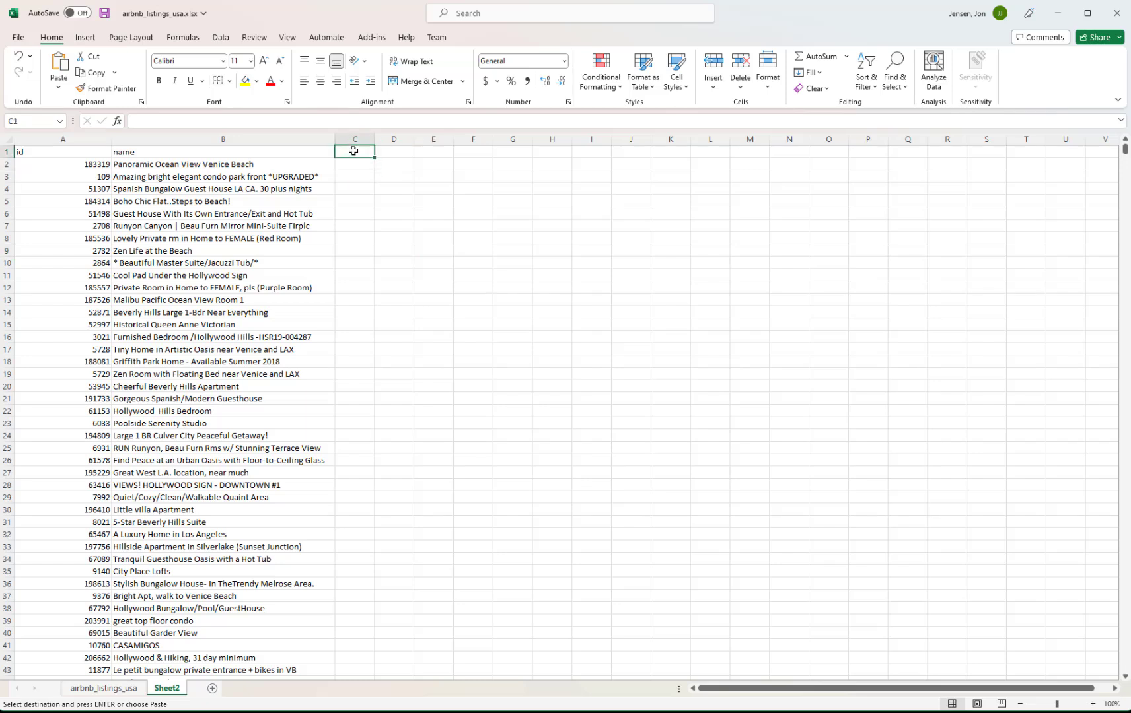
text(json)
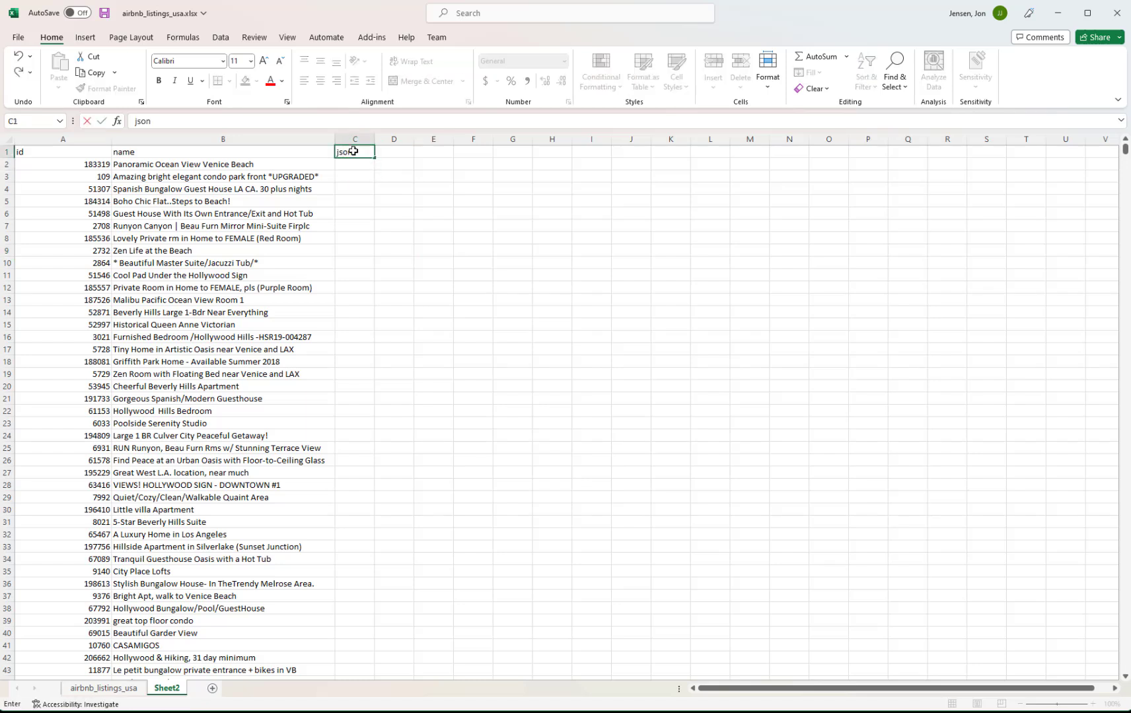
click(346, 163)
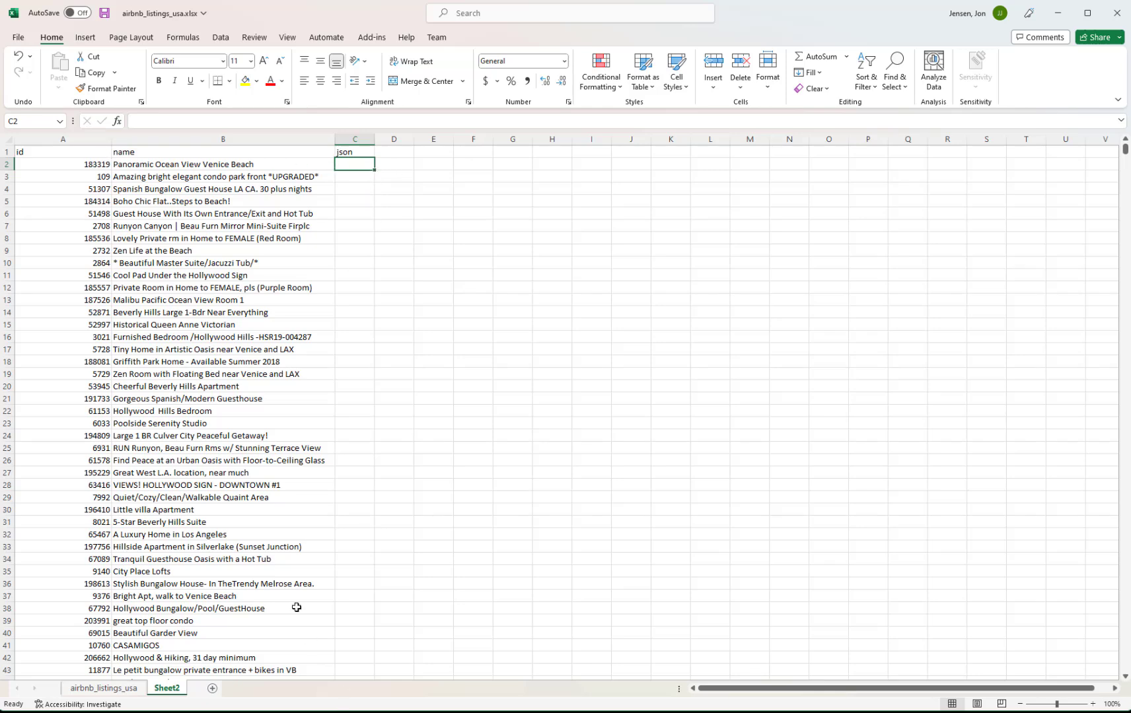
scroll(278, 461, down, 3)
scroll(291, 436, up, 3)
click(140, 139)
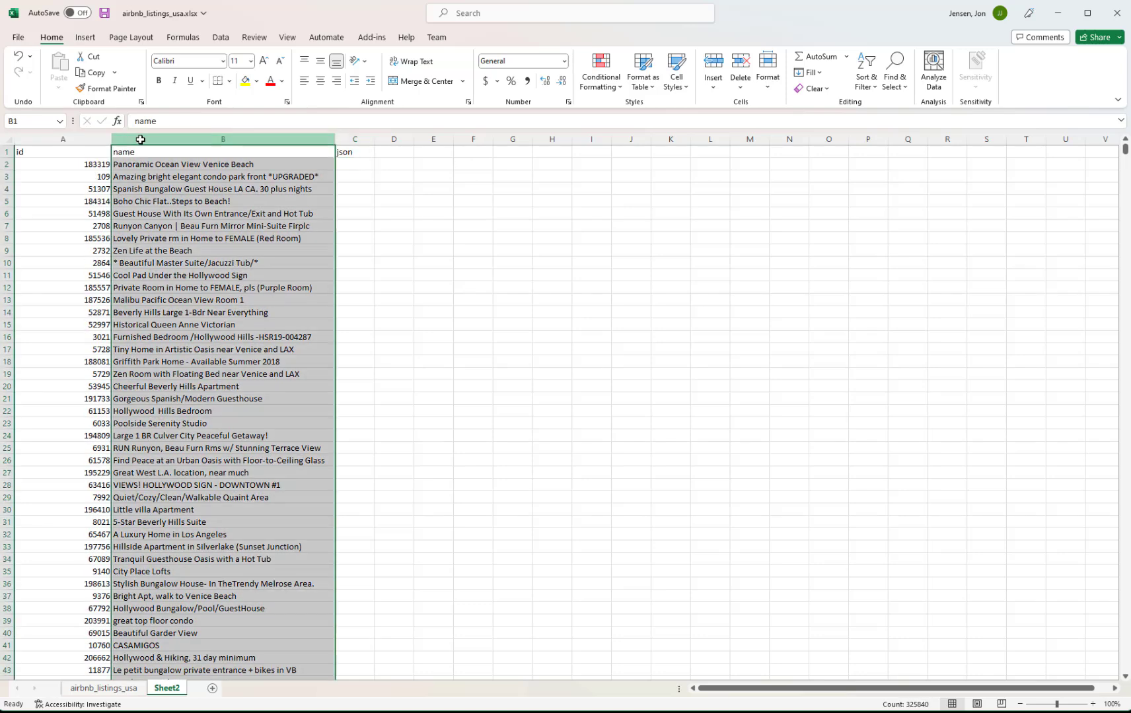
click(383, 216)
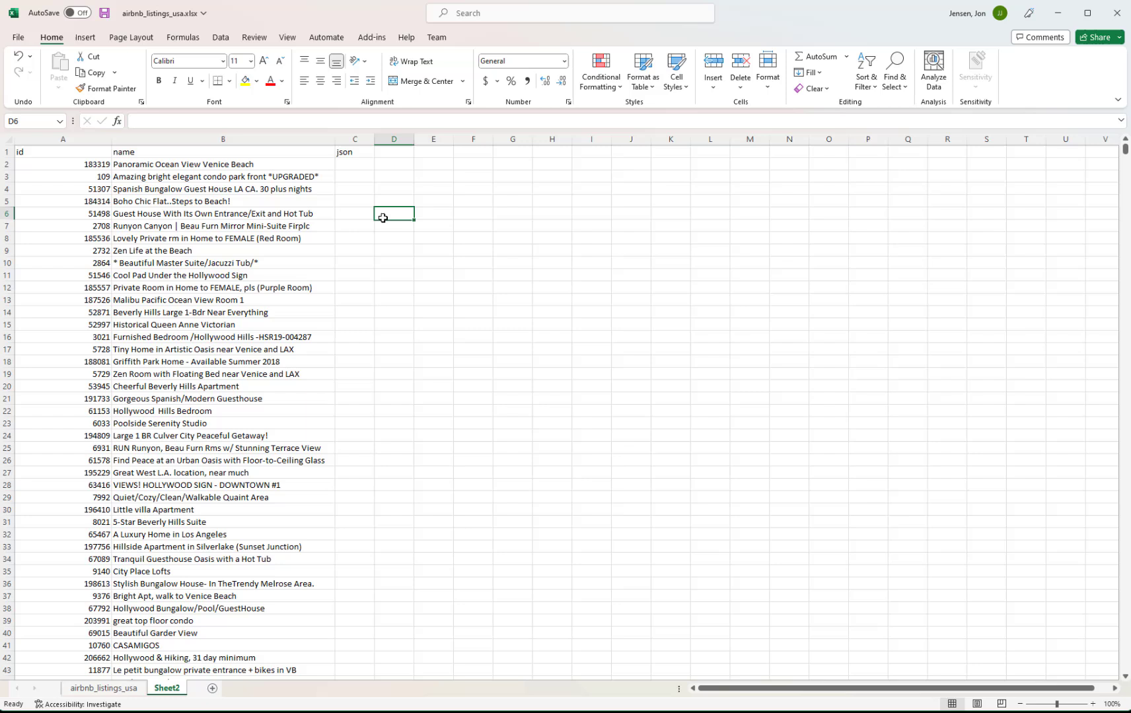
click(350, 167)
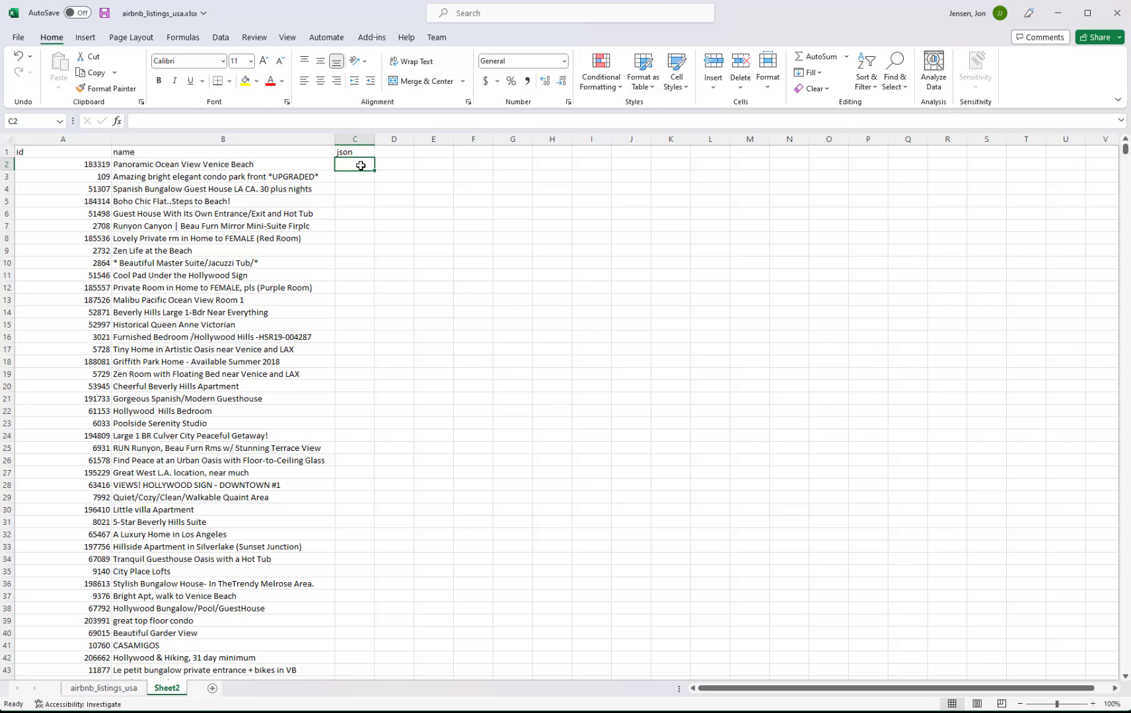
- In C2, build =CONCAT(CHAR(34),A2,CHAR(34),":",CHAR(34),B2,CHAR(34),CHAR(44)) using the A2 and B2 cell references
text(=)
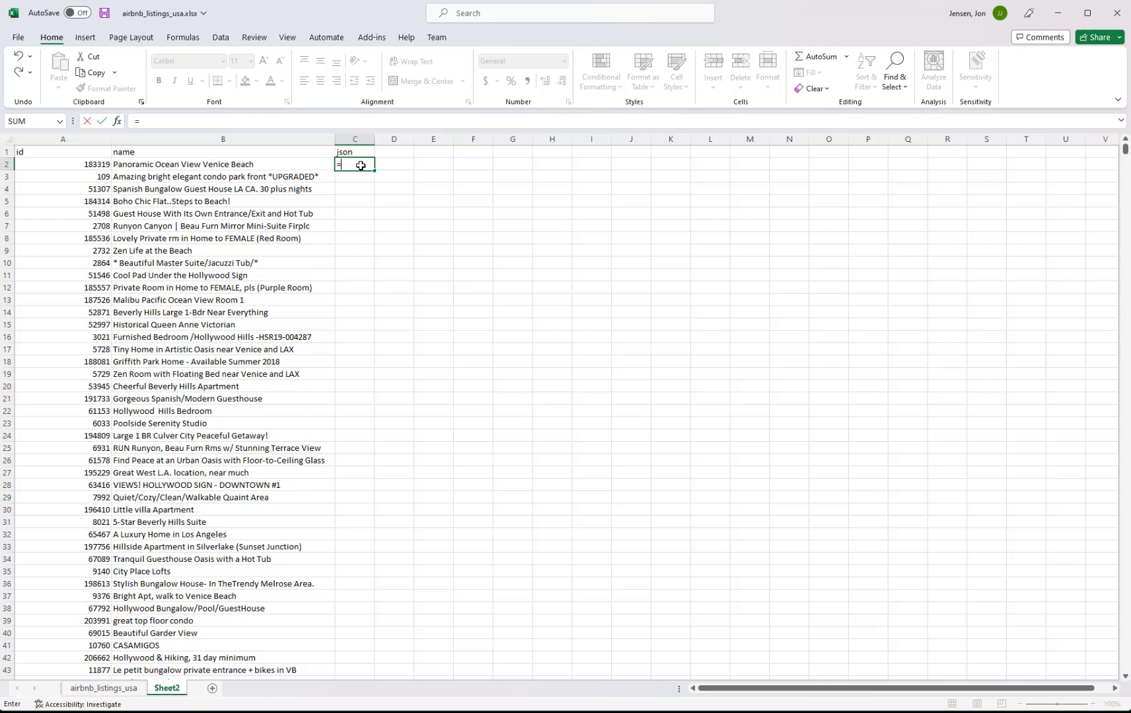
text(CONCAT)
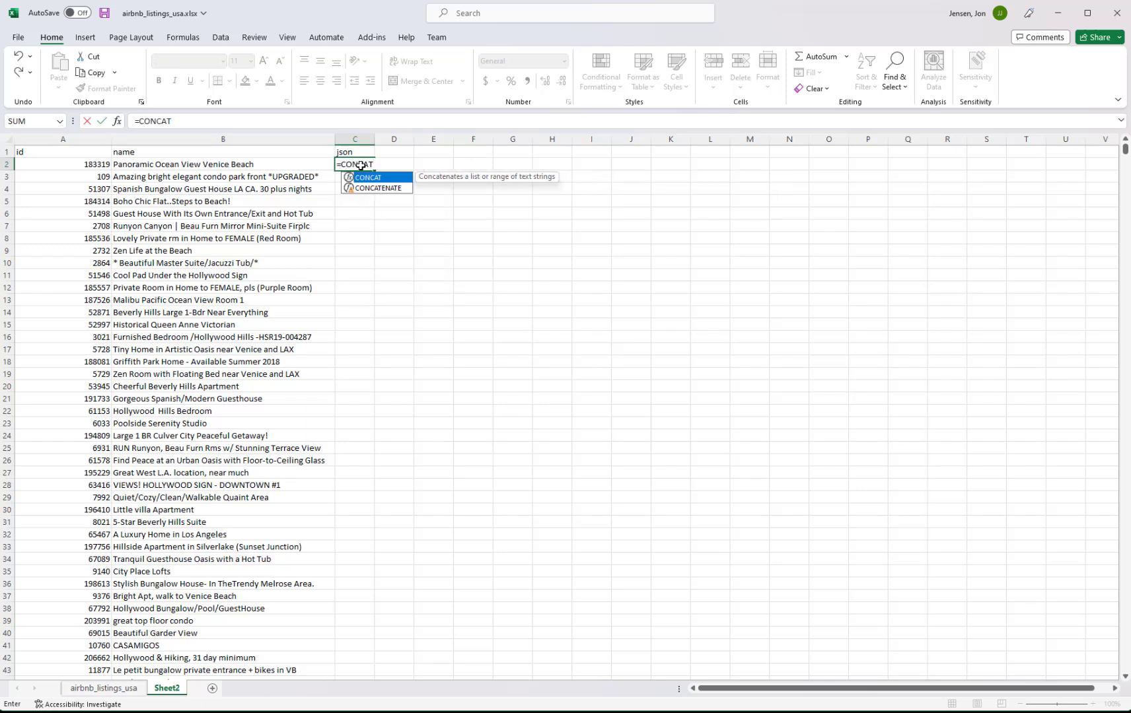
text(()
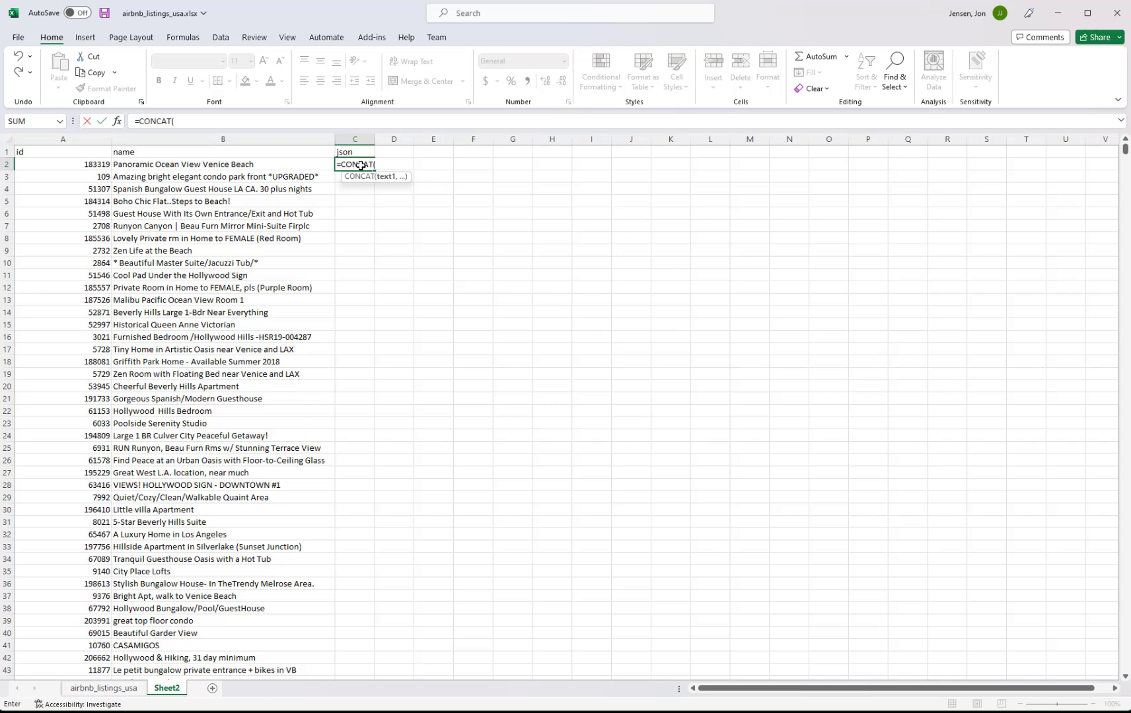
text(CHAR)
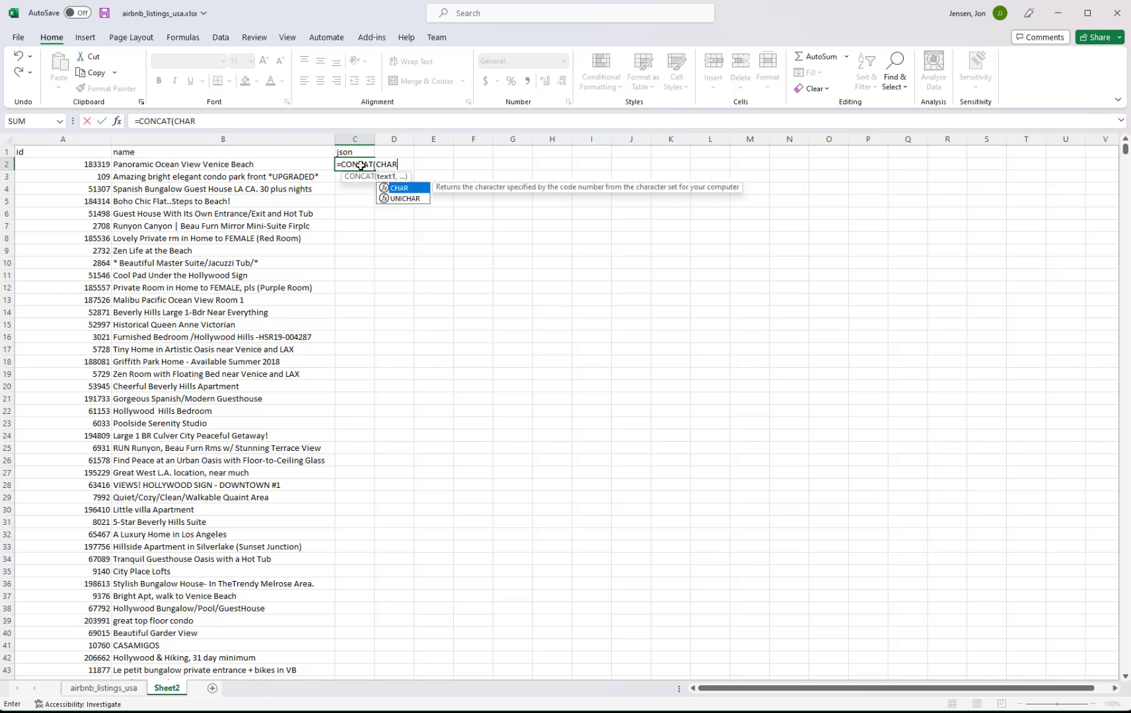
text((34))
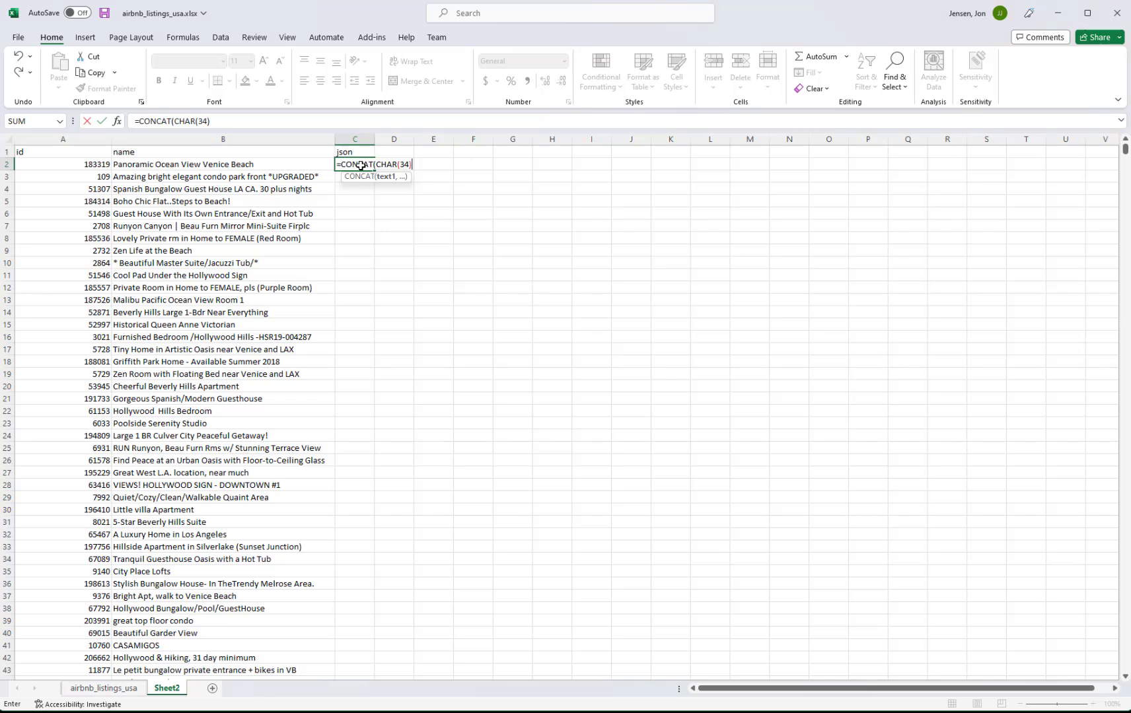
text(),)
click(96, 163)
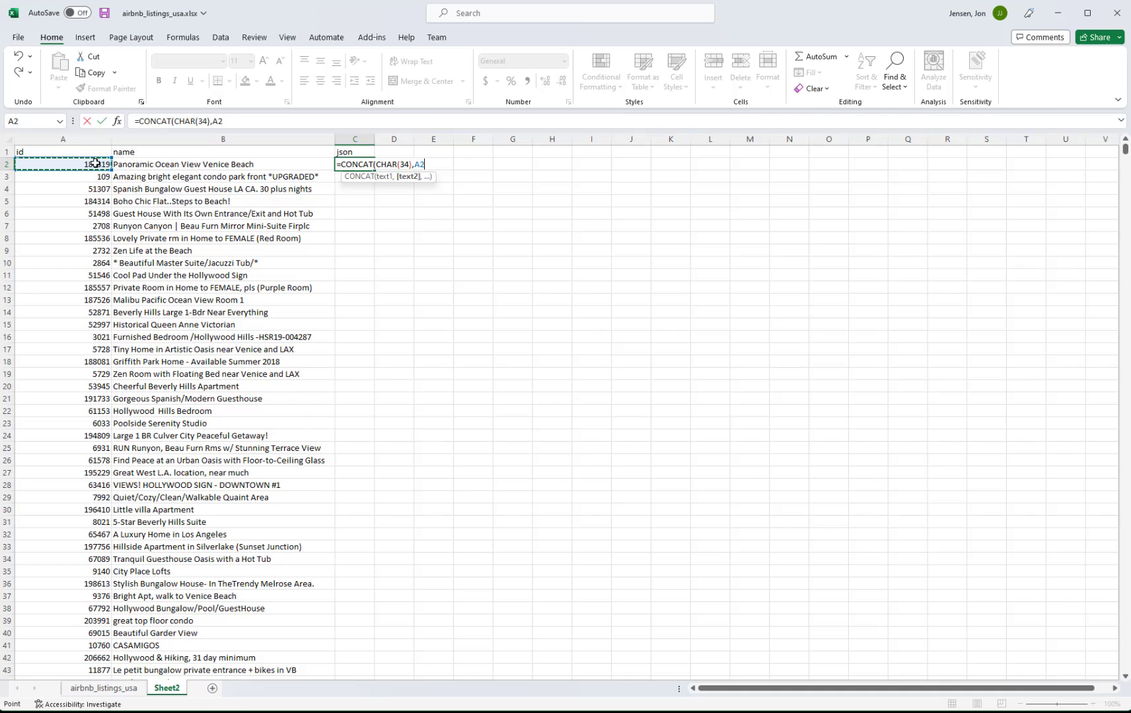
text(,)
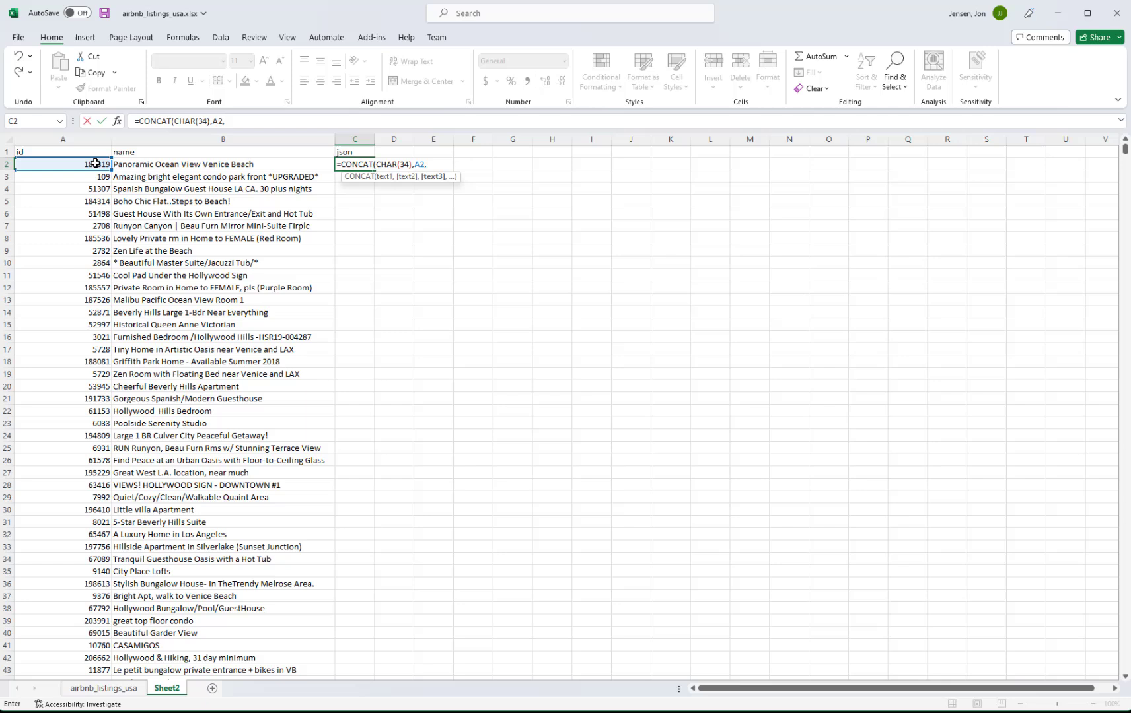
text(CHAR()
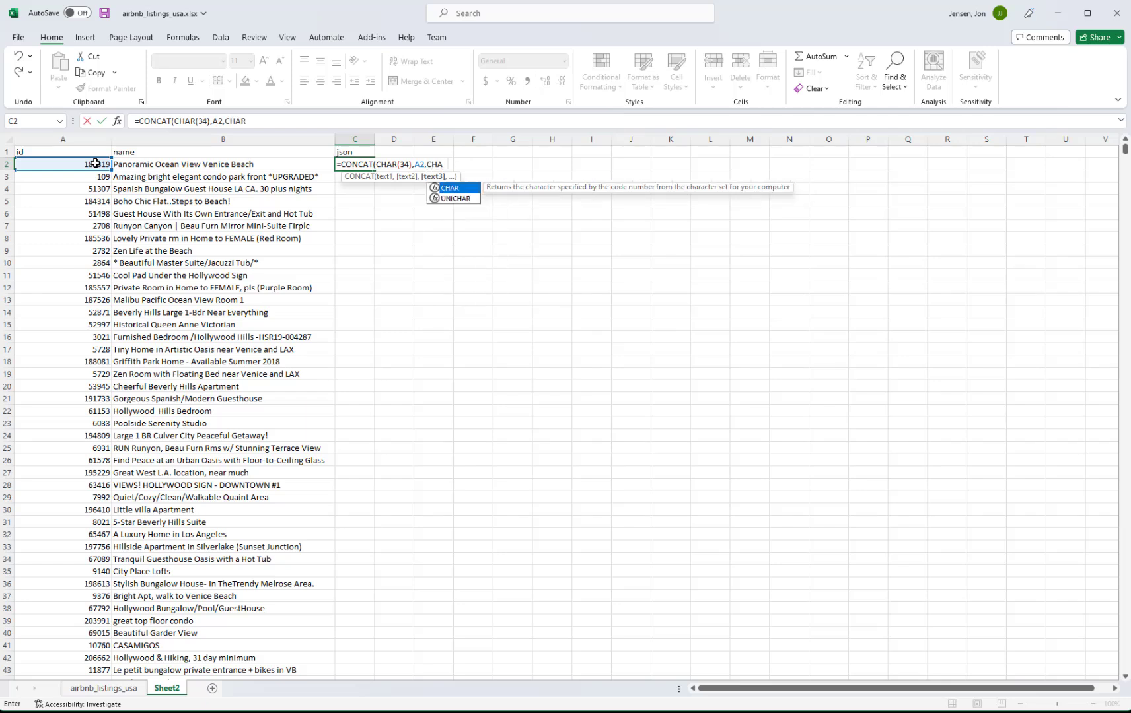
text(34))
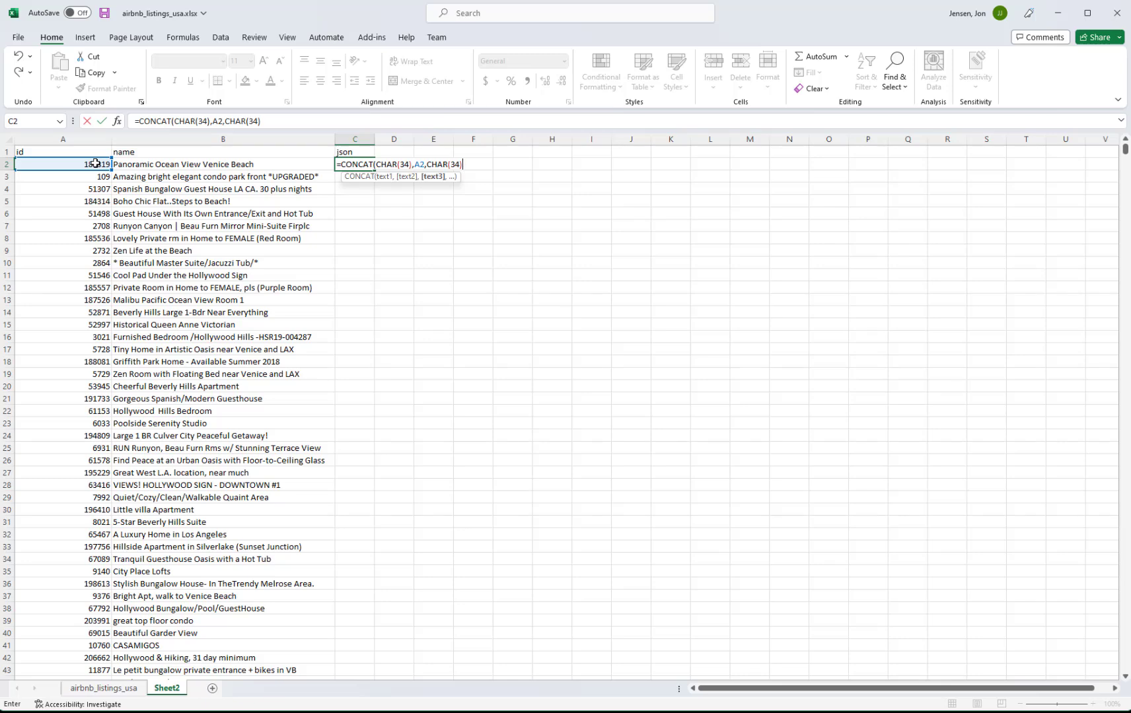
text(,":",)
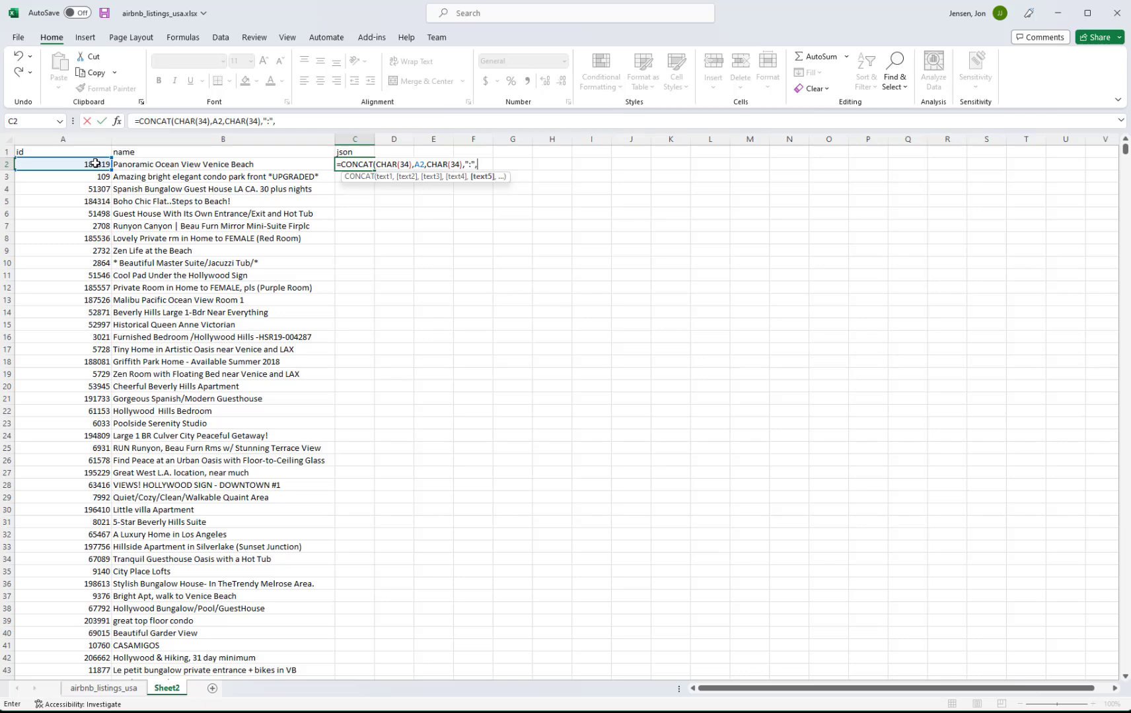
text(CHAR(3)
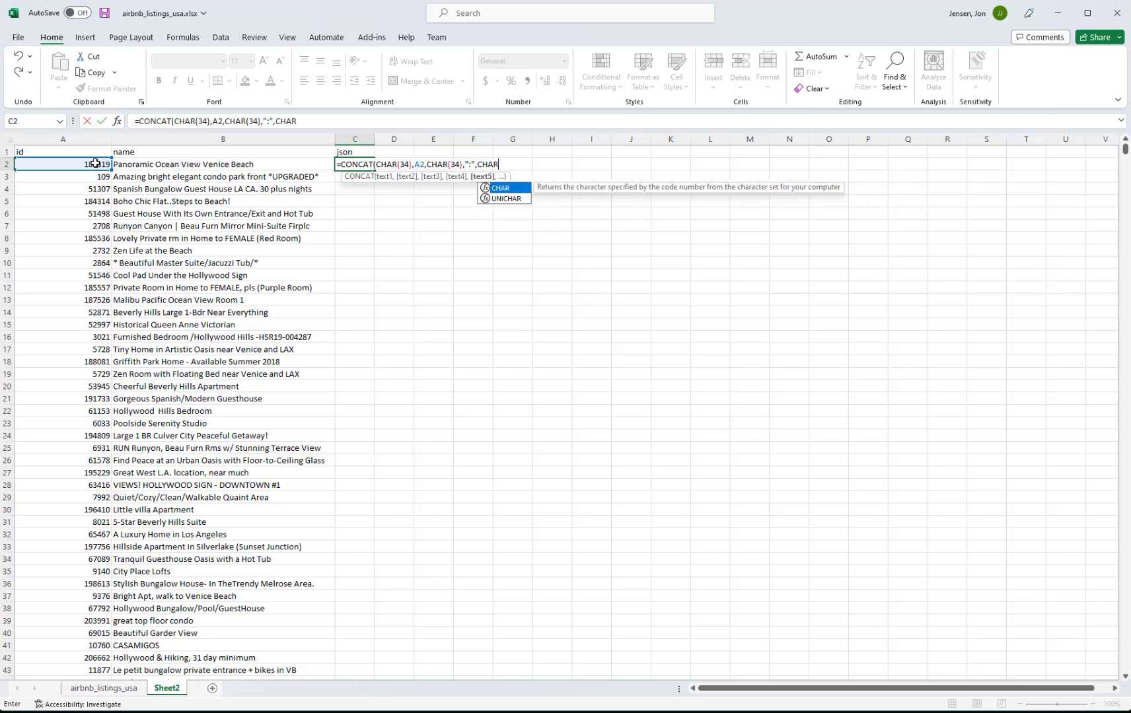
text(4))
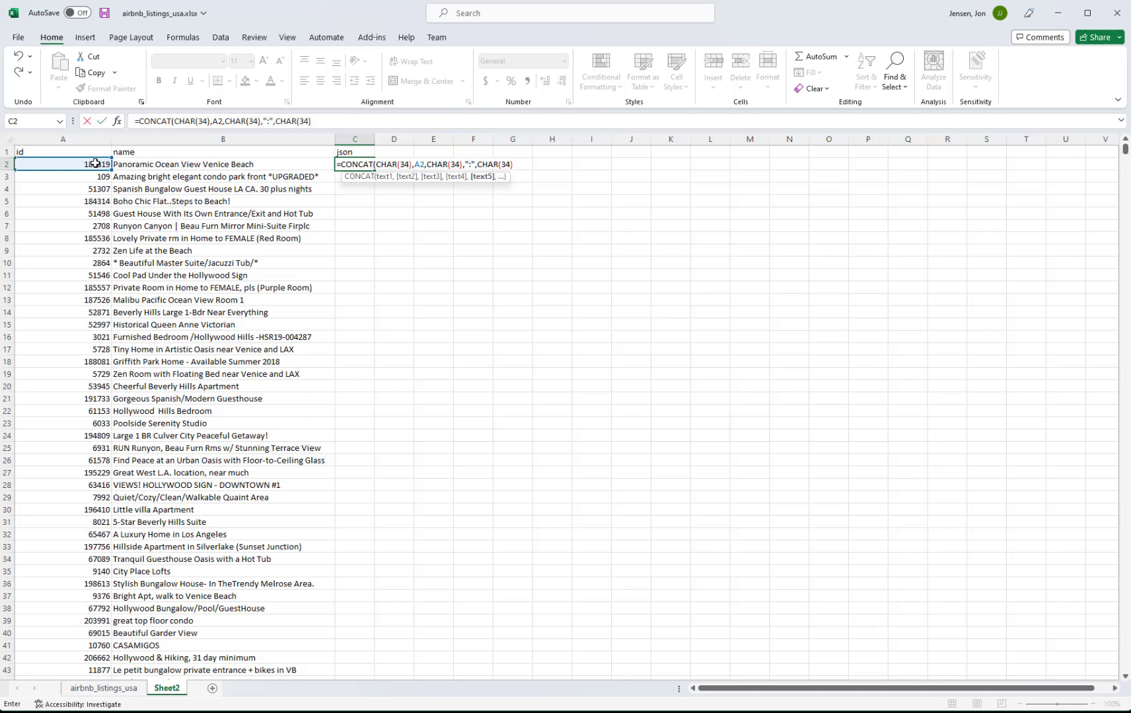
text(,)
click(136, 164)
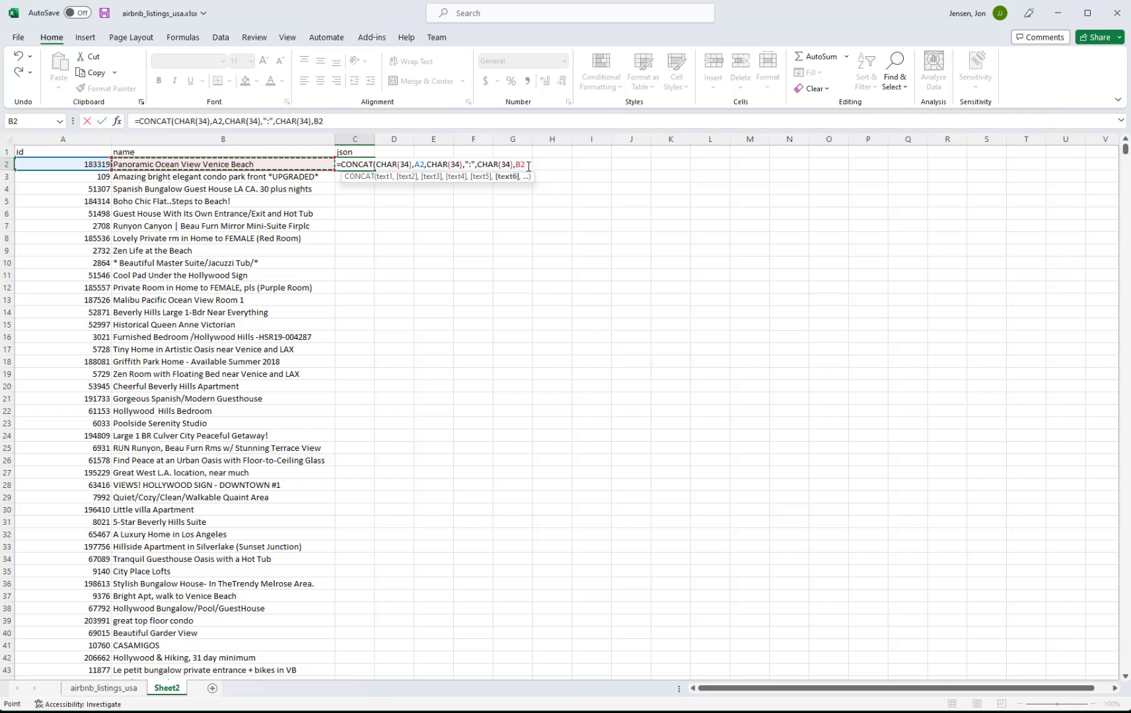
text(,CHAR(34)
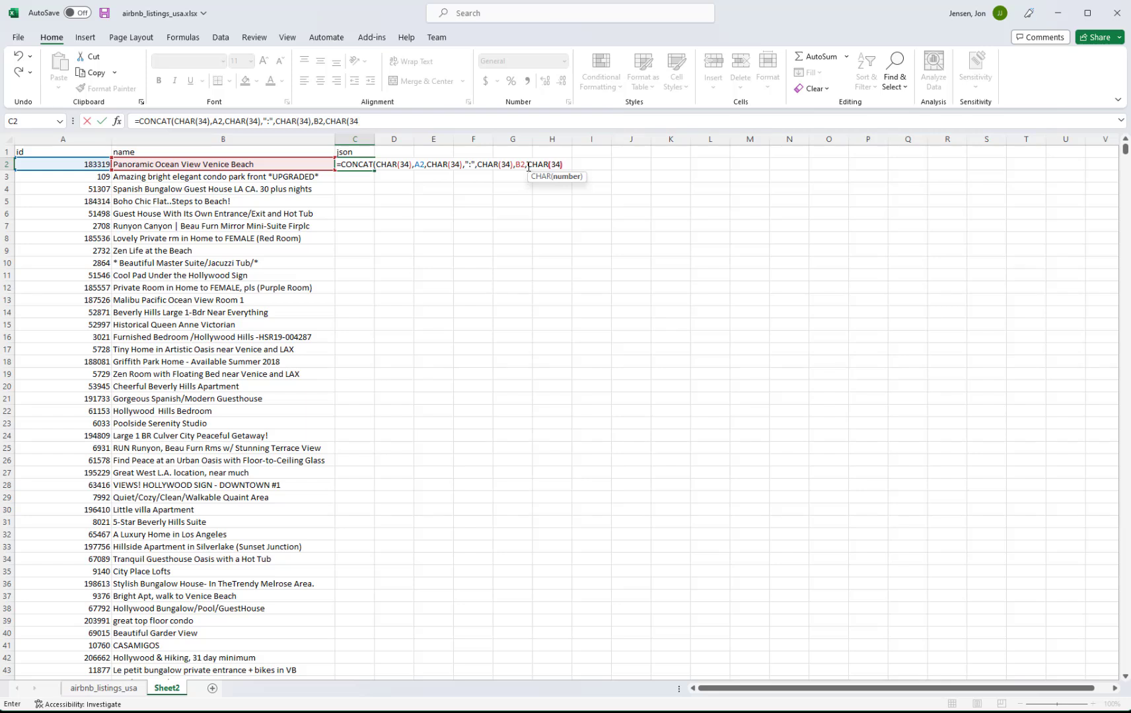
text(),)
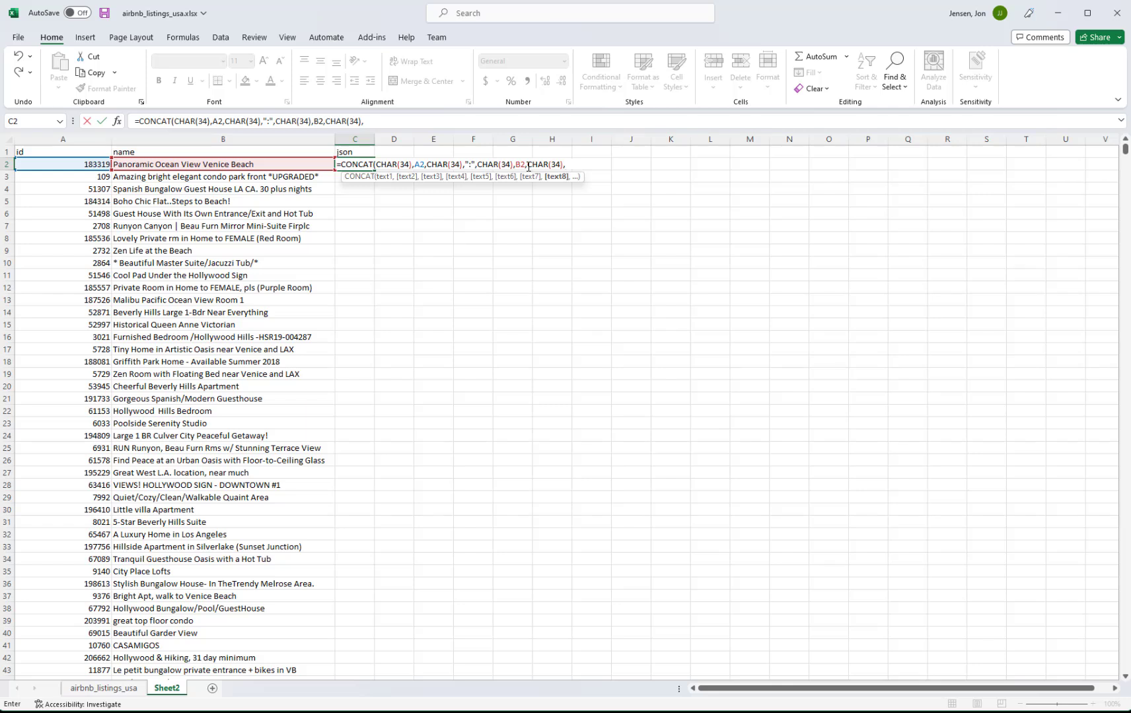
text(CHAR(44)
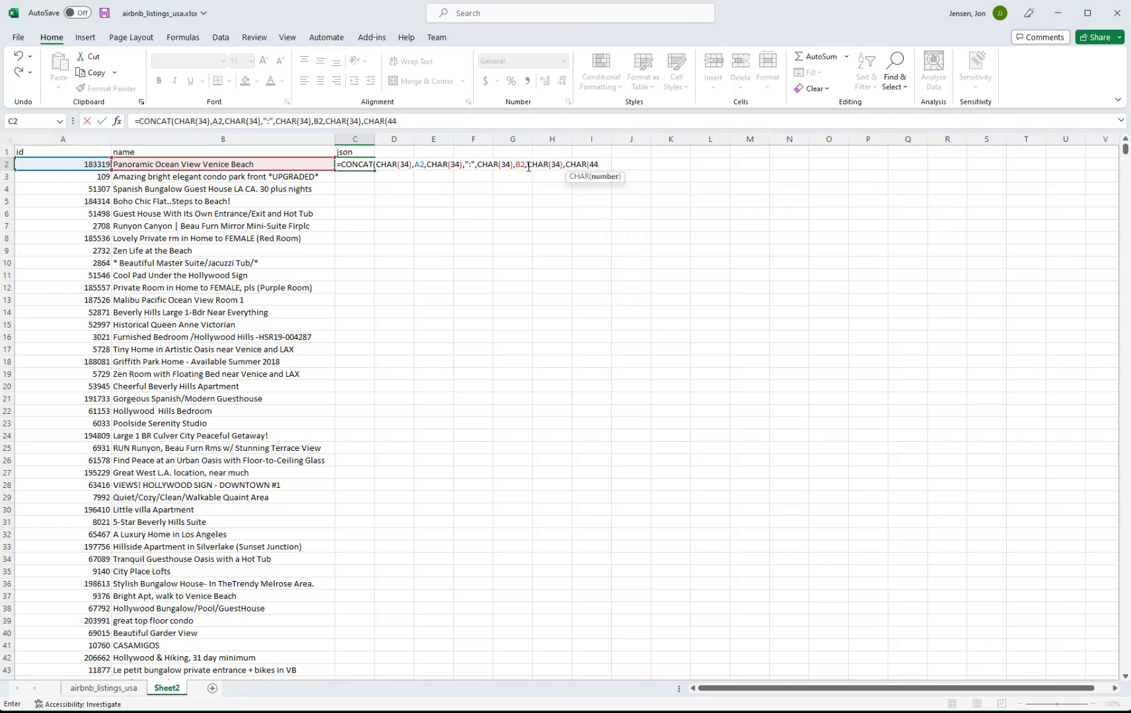
text())
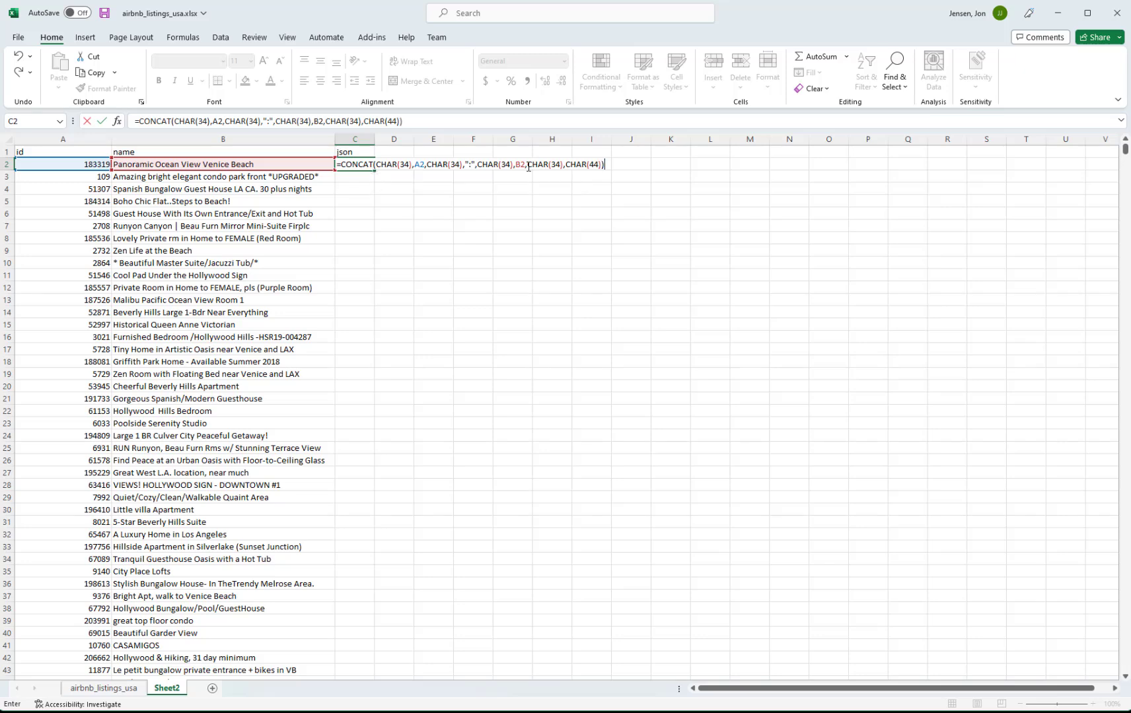
- Commit the C2 formula and widen column C to show "183319":"Panoramic Ocean View Venice Beach",
key(Return)
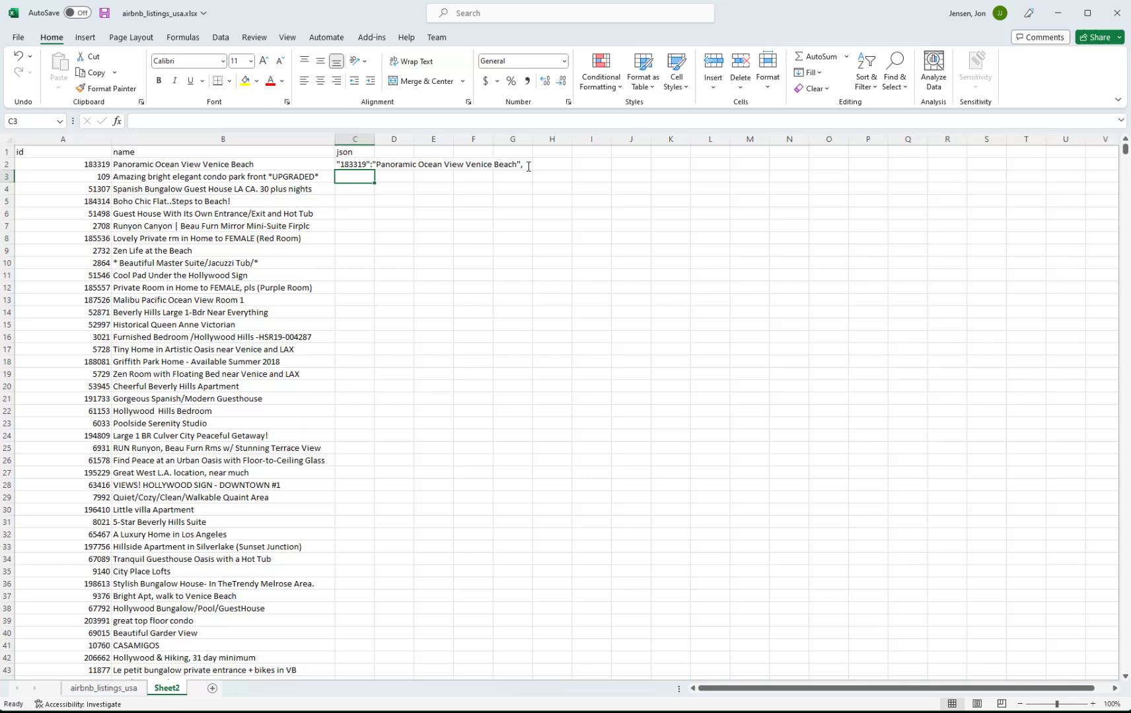
drag(374, 140, 528, 122)
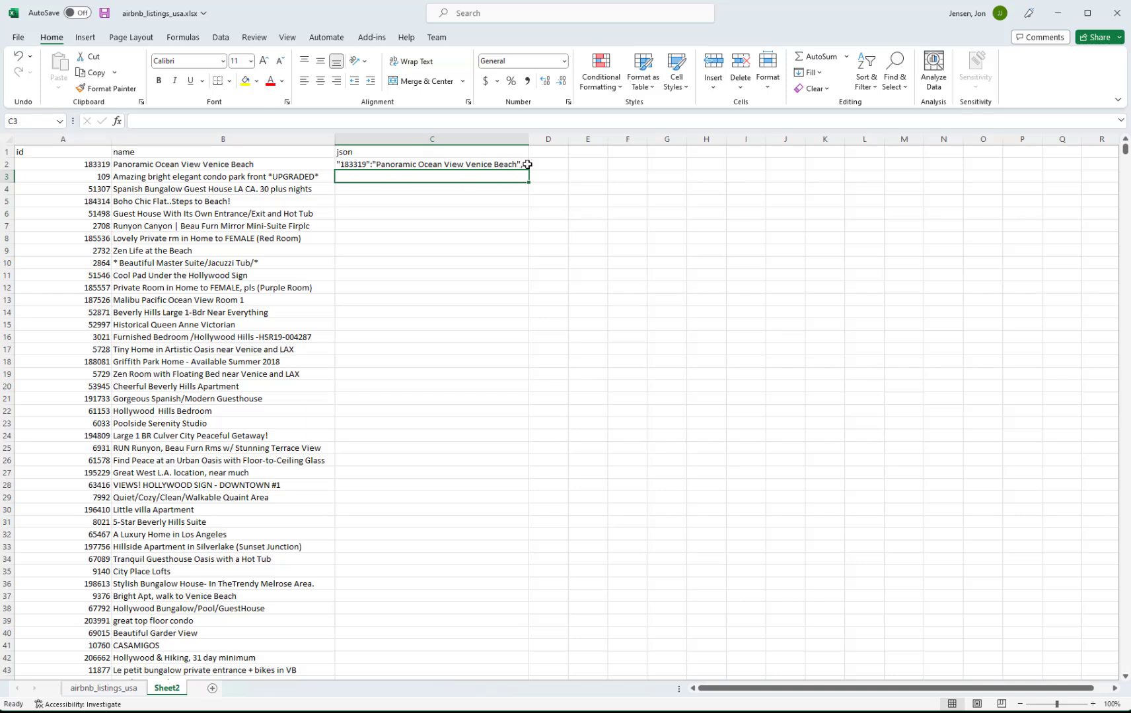
click(422, 163)
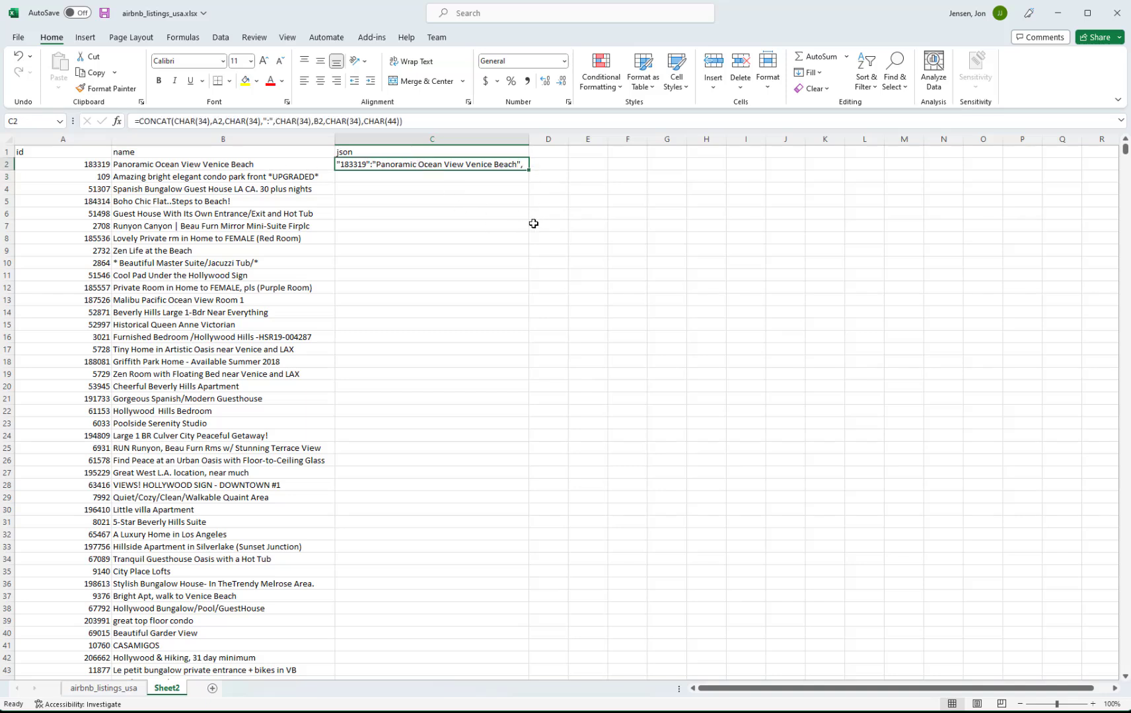
- Fill the json formula down every listing row and widen column C further
double_click(528, 171)
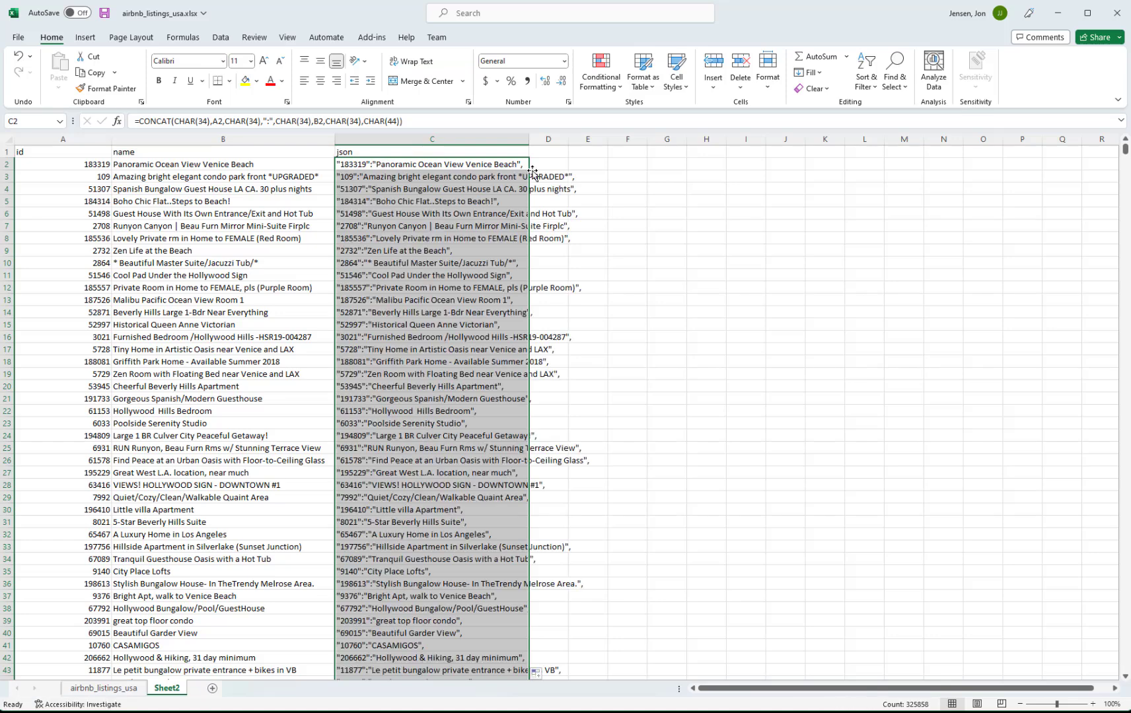
click(598, 176)
drag(529, 139, 626, 139)
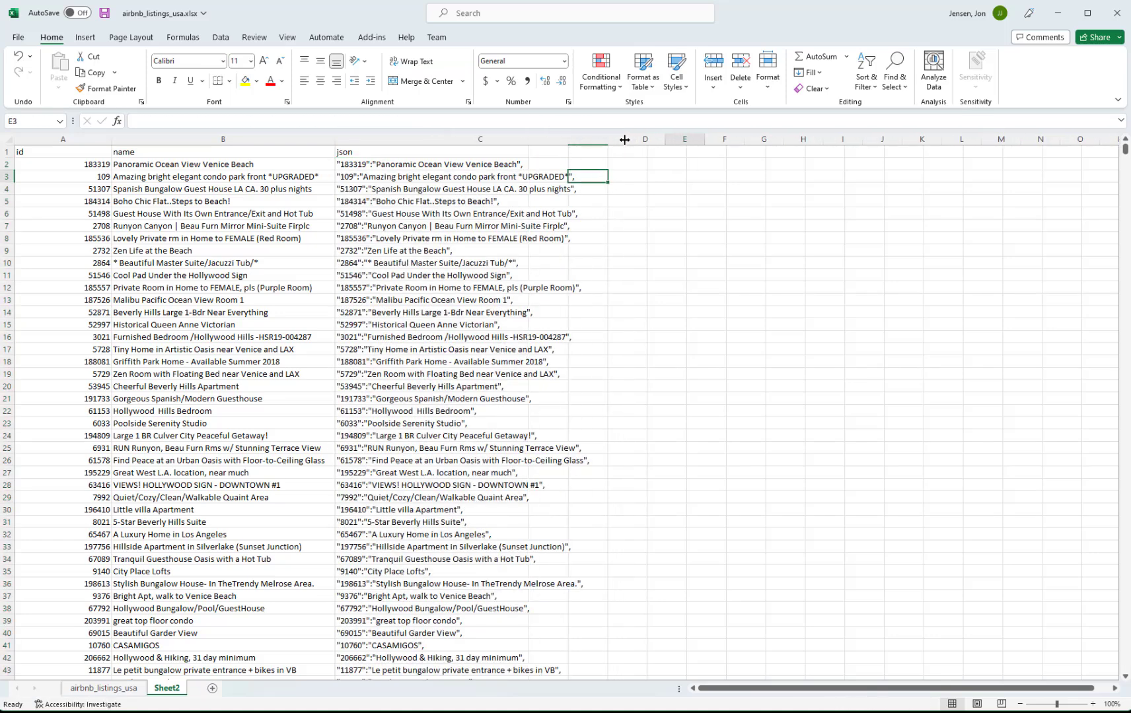
click(383, 166)
scroll(461, 375, down, 2)
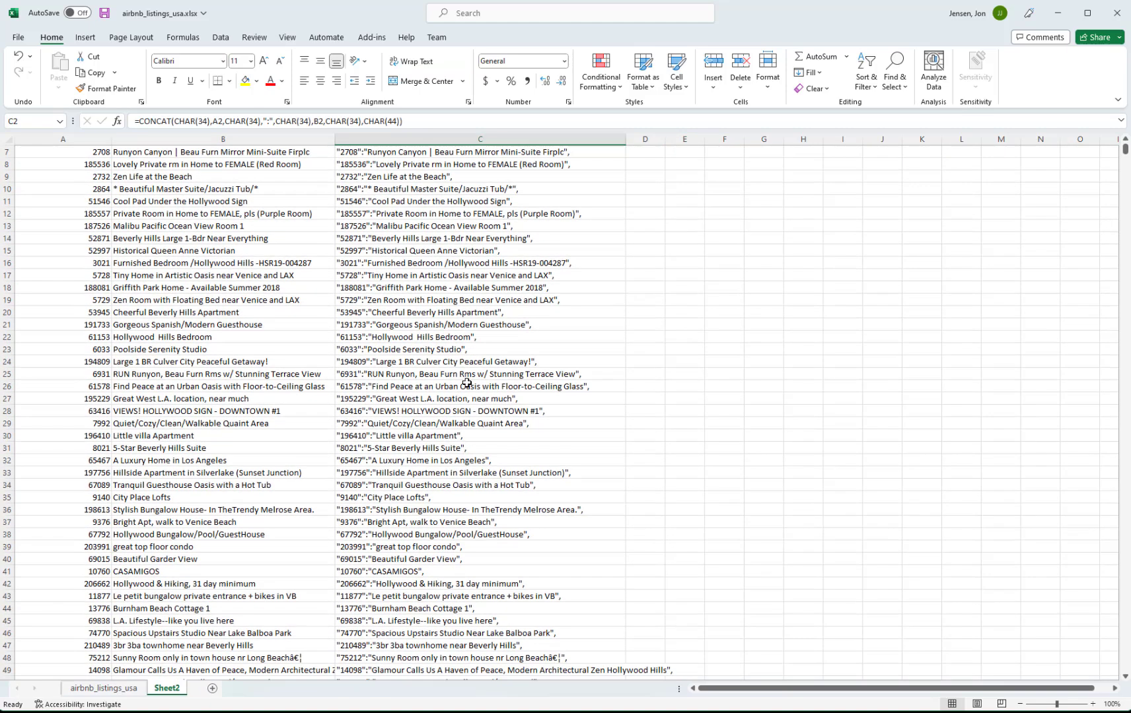
scroll(461, 383, up, 2)
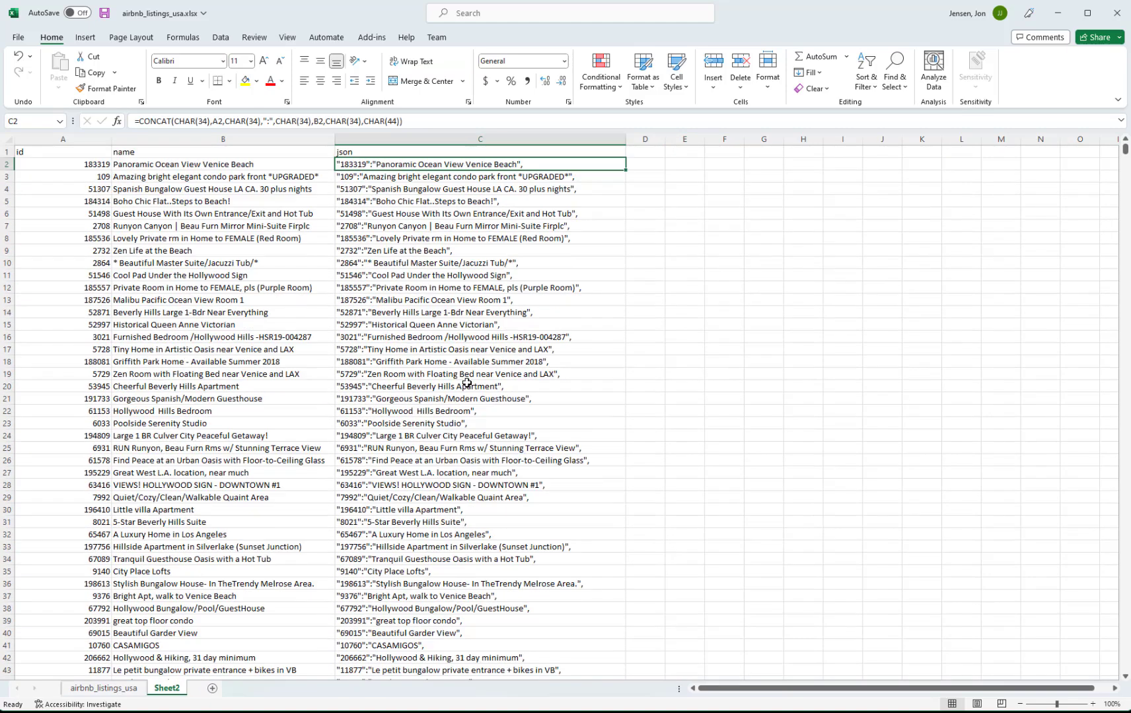
- Copy the 54 json entries in C2:C55
click(422, 143)
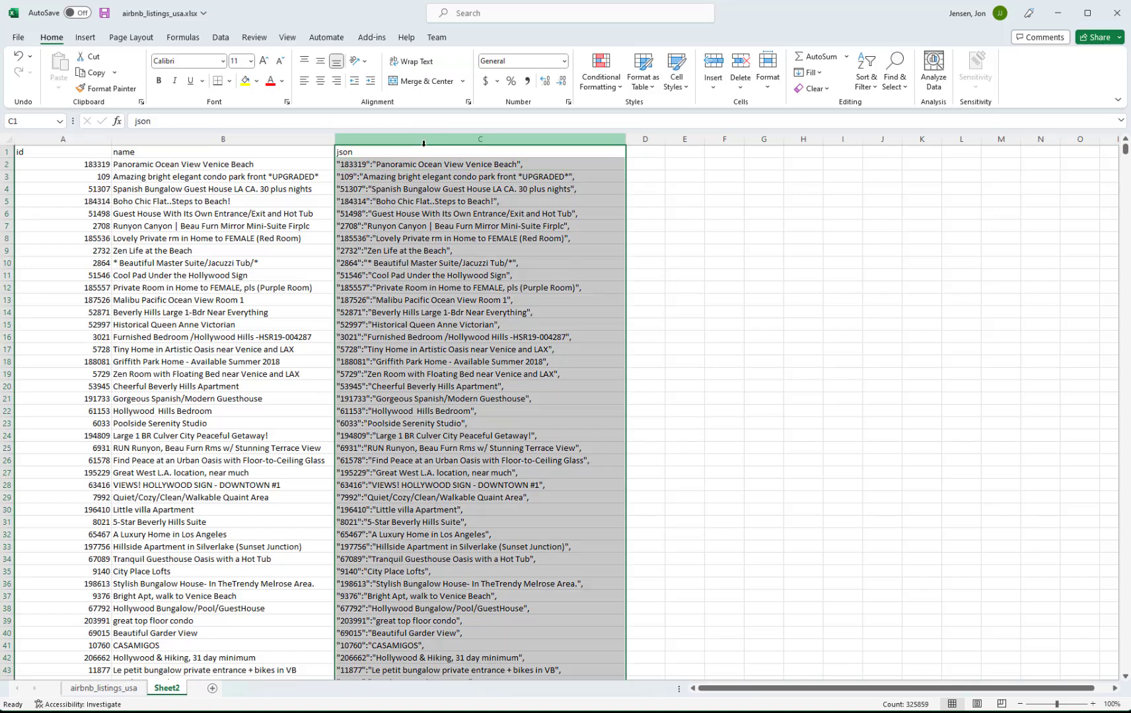
click(399, 166)
scroll(466, 601, down, 7)
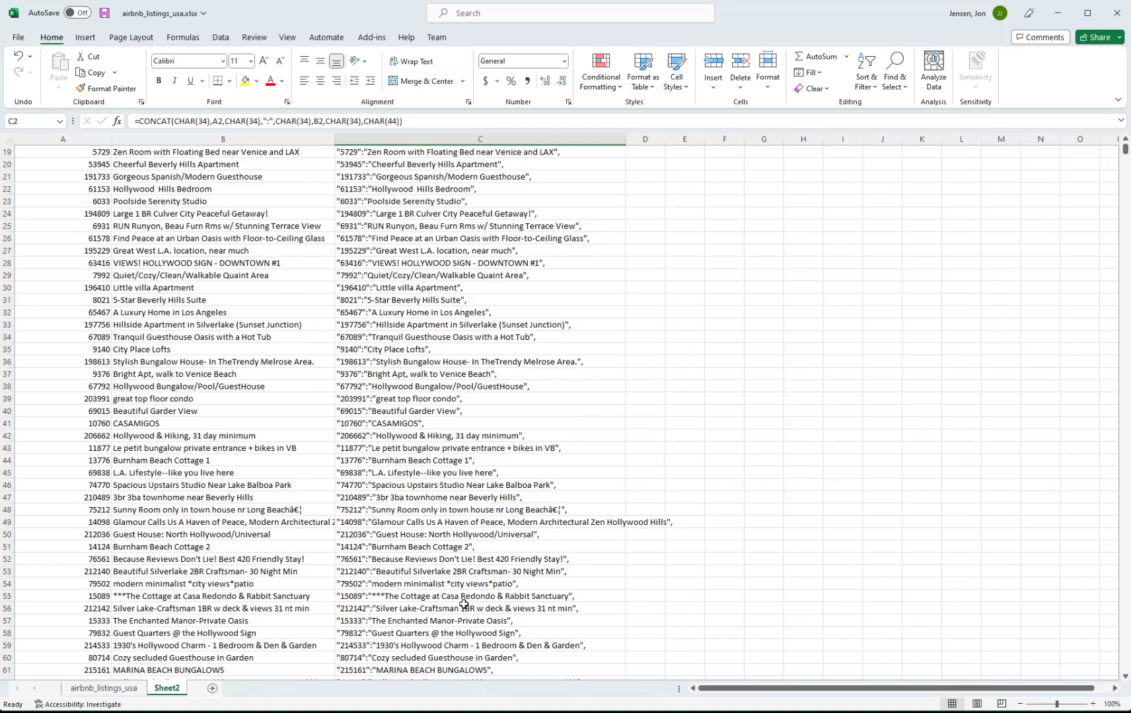
shift+click(415, 565)
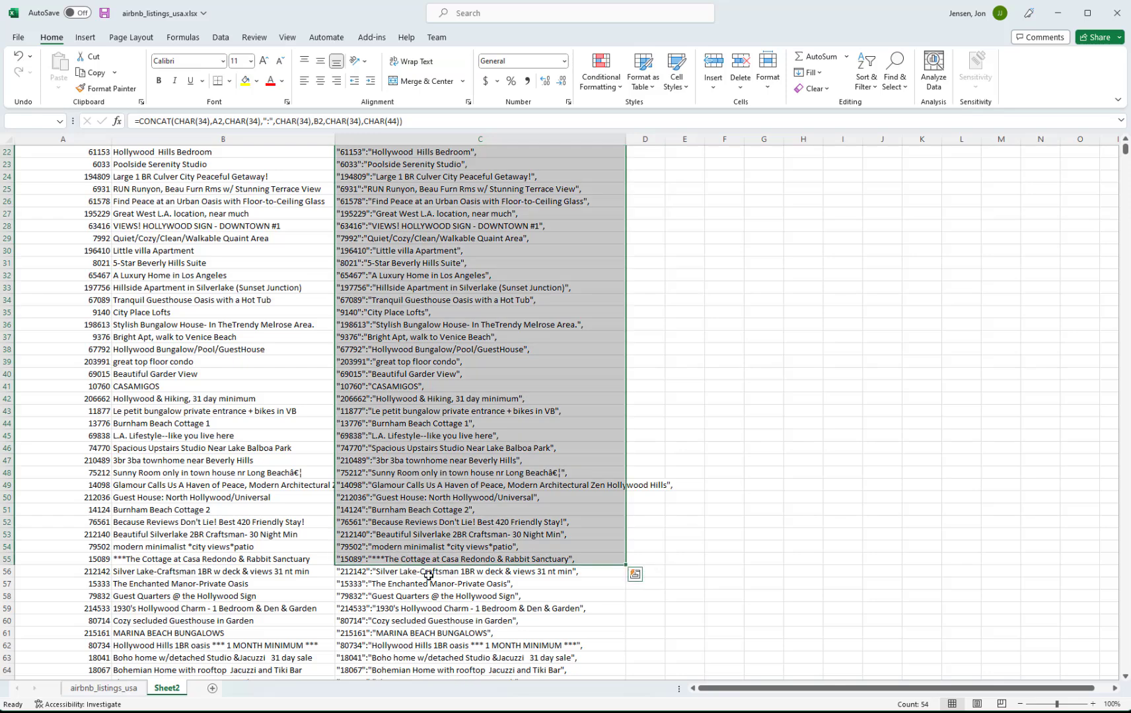
key(ctrl+c)
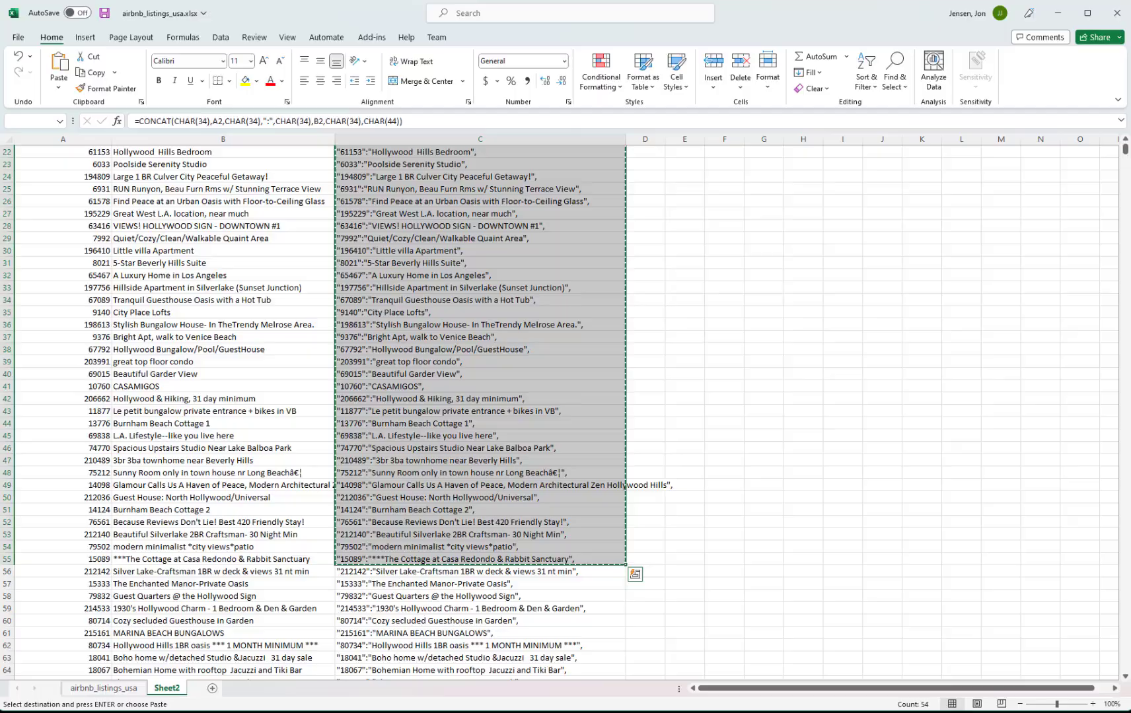
- In Notepad++'s new 1.json, replace the old entries between the braces with the copied json lines
key(alt+Tab)
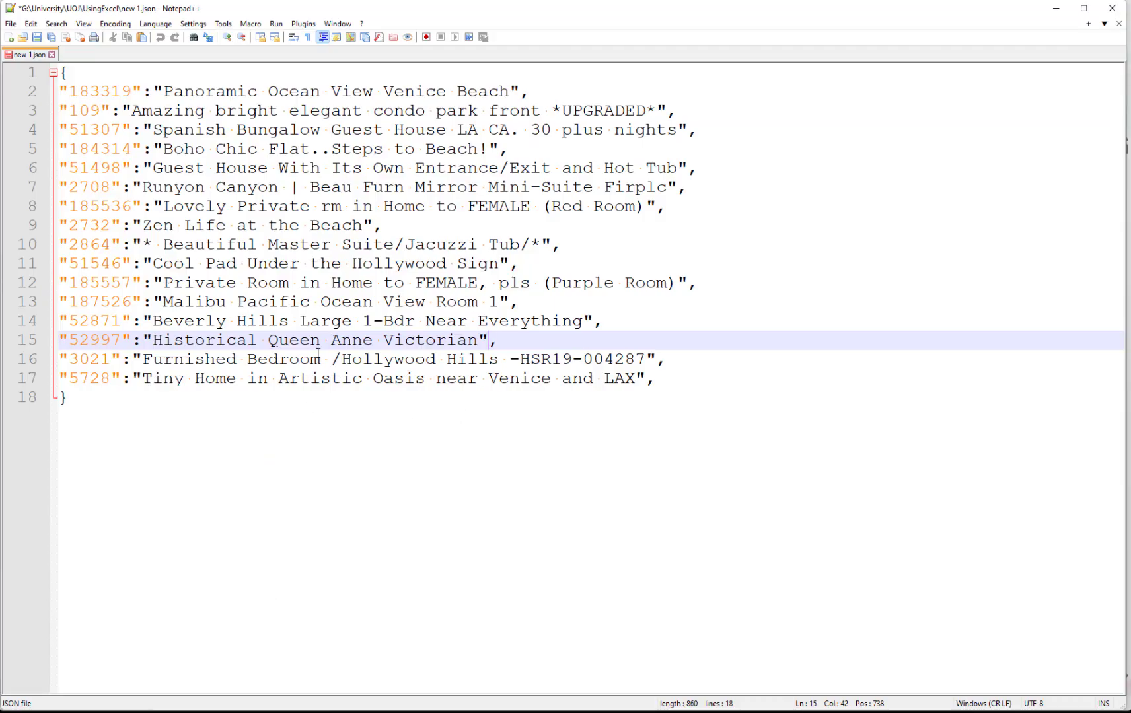
drag(658, 378, 60, 90)
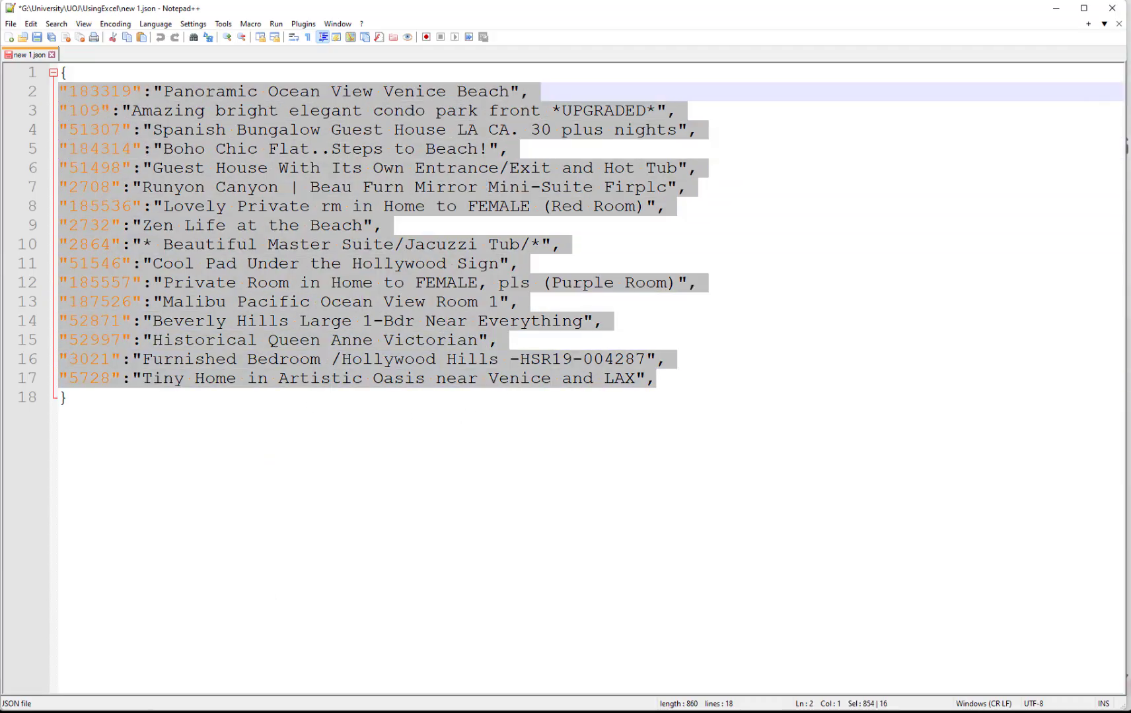
key(Delete)
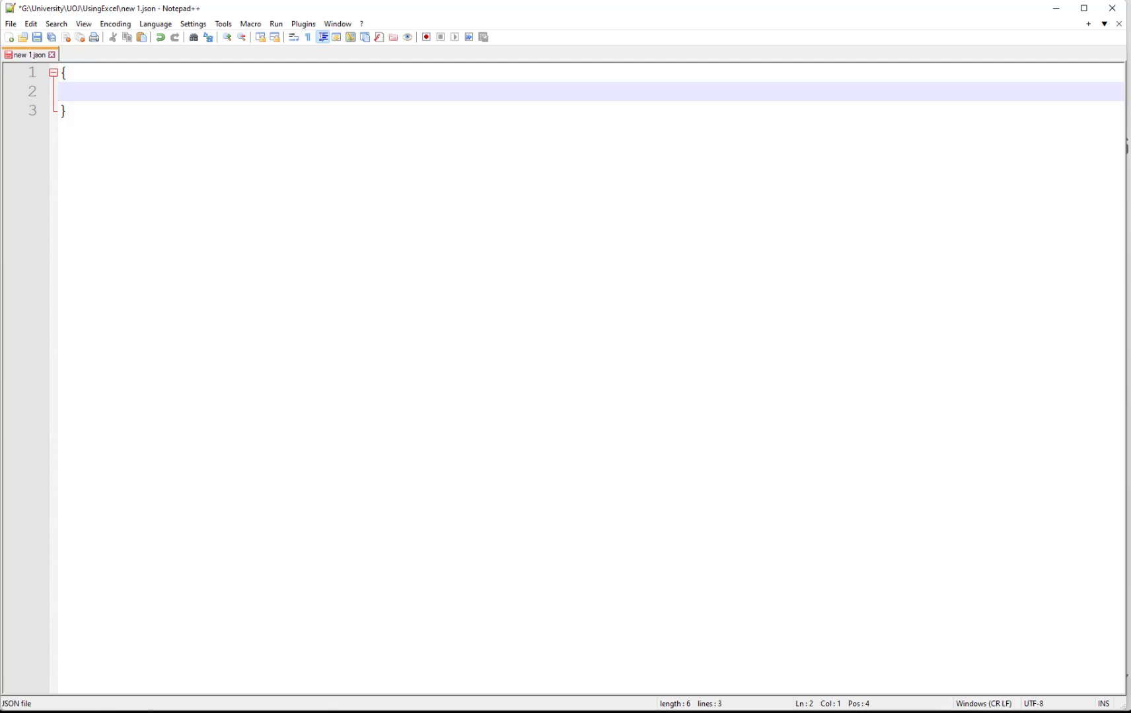
key(ctrl+v)
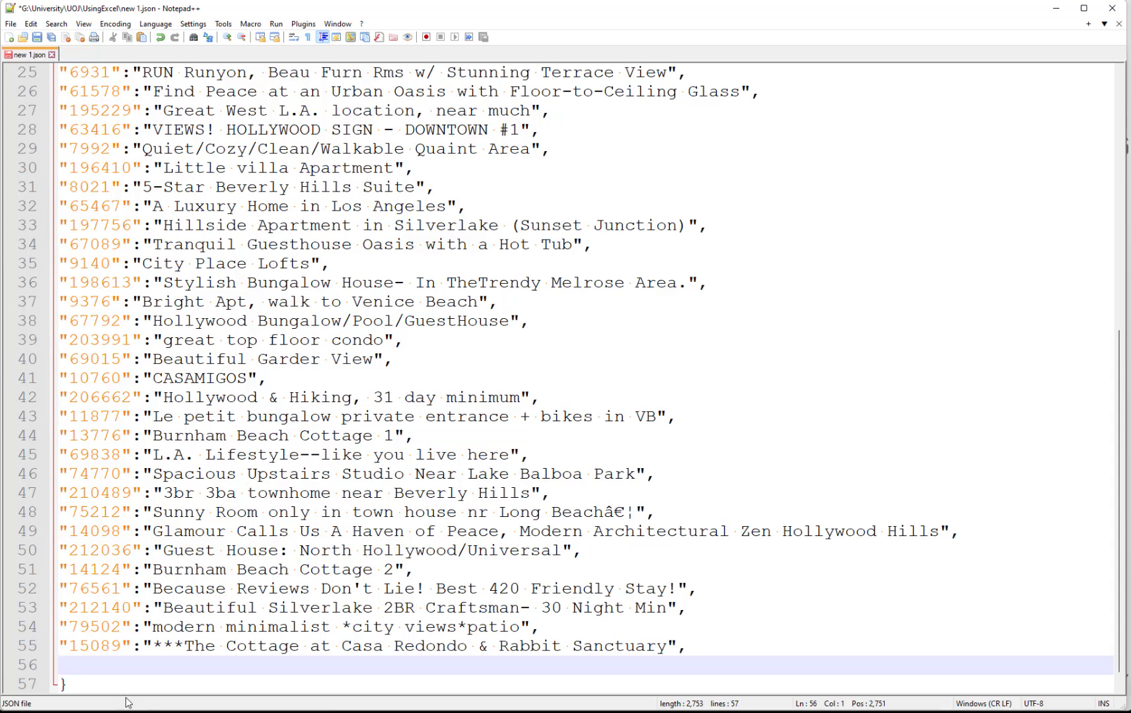
- Remove the blank line and the trailing comma after the last entry
key(BackSpace)
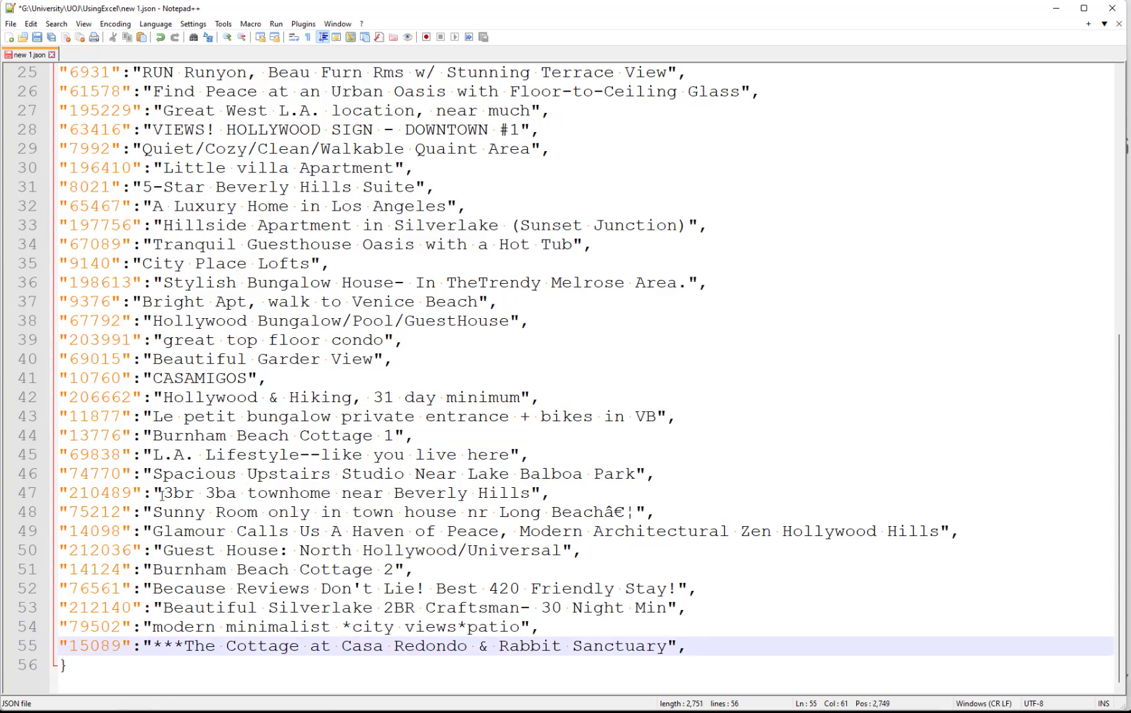
scroll(161, 495, up, 8)
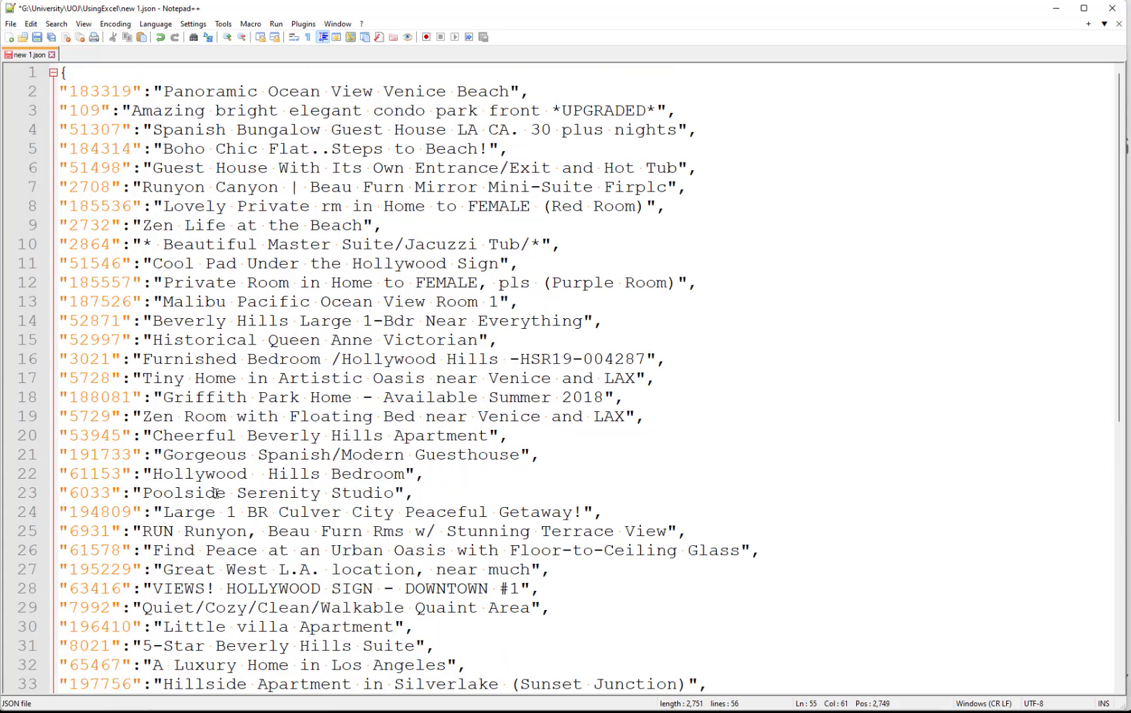
scroll(215, 493, down, 8)
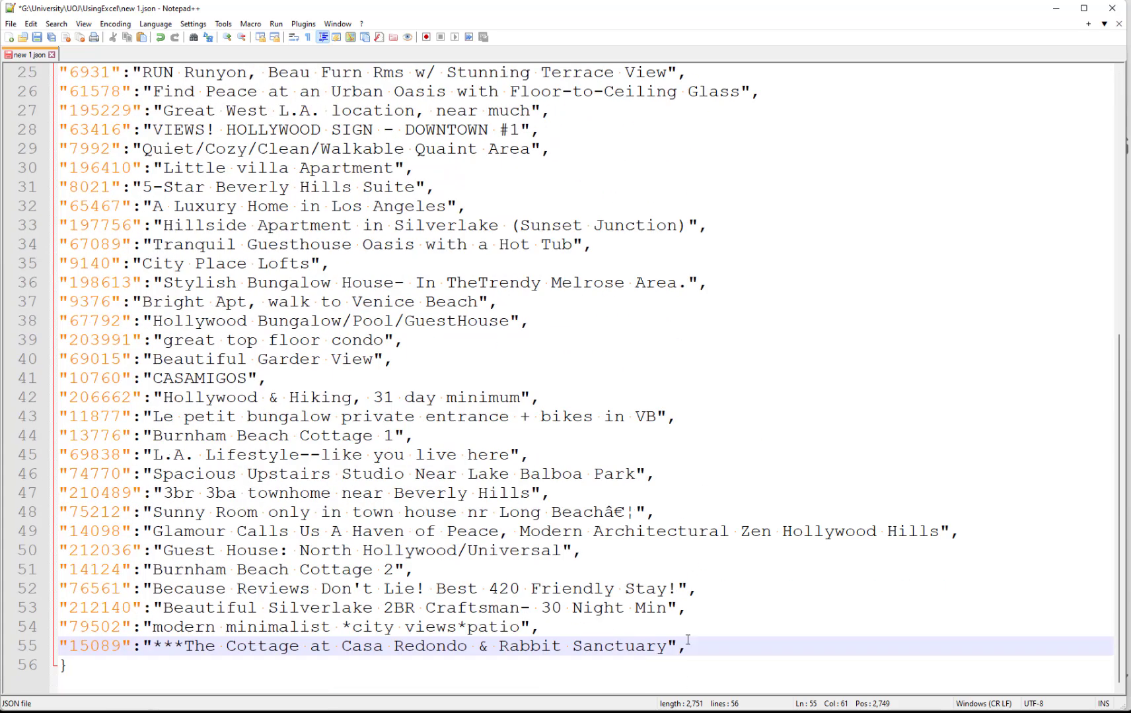
key(BackSpace)
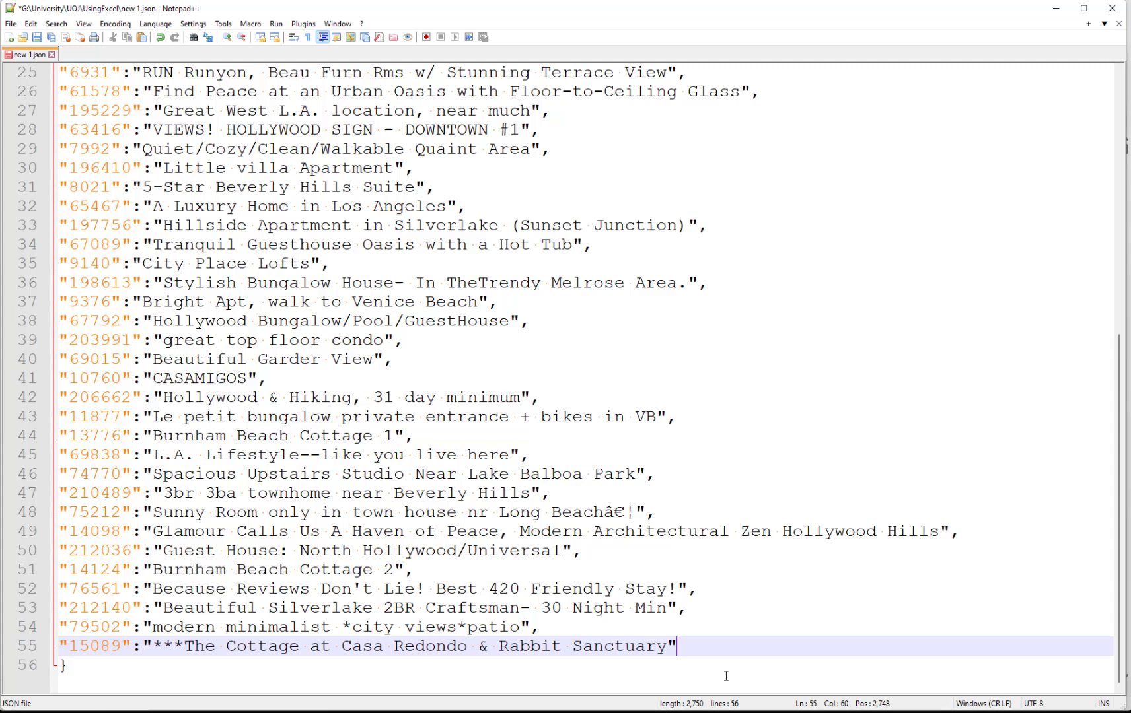